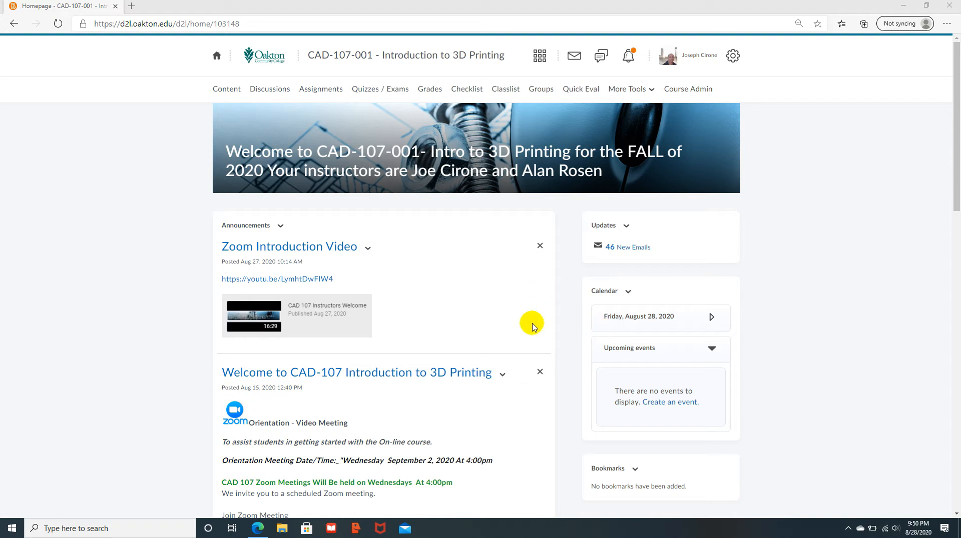
Step: Review the course homepage announcements, including the Zoom meeting details, required books and software sections
{"action": "scroll", "coordinate": [527, 322], "scroll_direction": "down", "scroll_amount": 4}
{"action": "scroll", "coordinate": [531, 326], "scroll_direction": "down", "scroll_amount": 11}
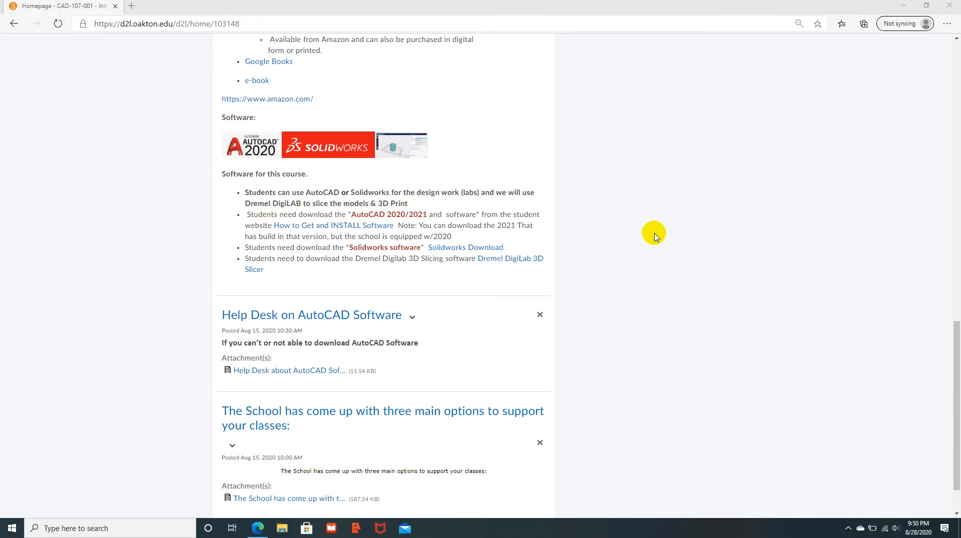
{"action": "scroll", "coordinate": [638, 249], "scroll_direction": "up", "scroll_amount": 2}
{"action": "scroll", "coordinate": [638, 249], "scroll_direction": "up", "scroll_amount": 10}
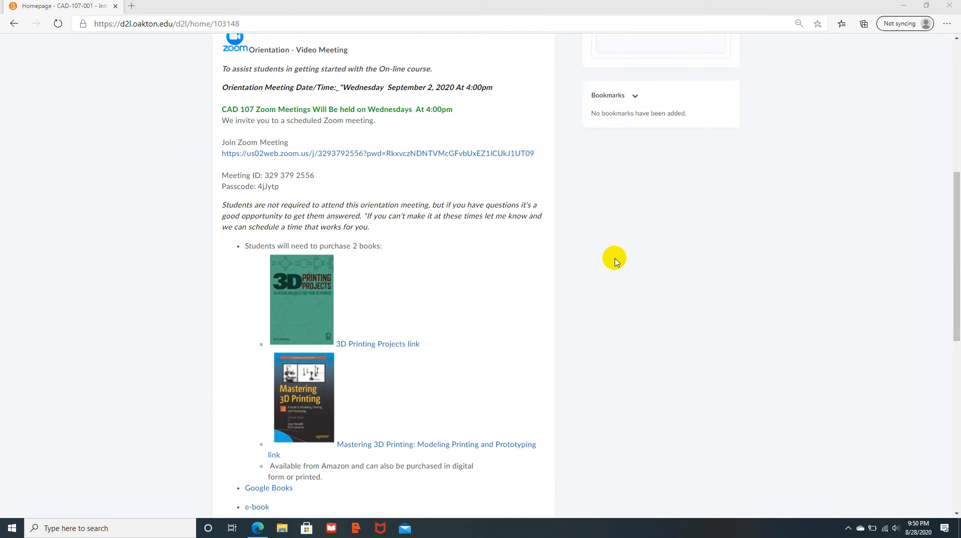
{"action": "scroll", "coordinate": [553, 260], "scroll_direction": "up", "scroll_amount": 1}
{"action": "scroll", "coordinate": [429, 279], "scroll_direction": "down", "scroll_amount": 8}
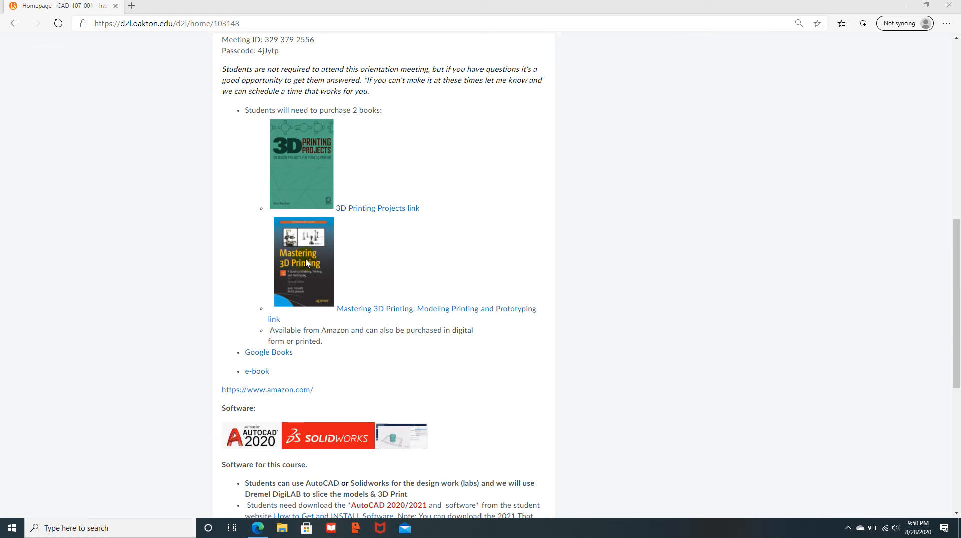
{"action": "scroll", "coordinate": [256, 256], "scroll_direction": "up", "scroll_amount": 1}
{"action": "scroll", "coordinate": [246, 253], "scroll_direction": "up", "scroll_amount": 1}
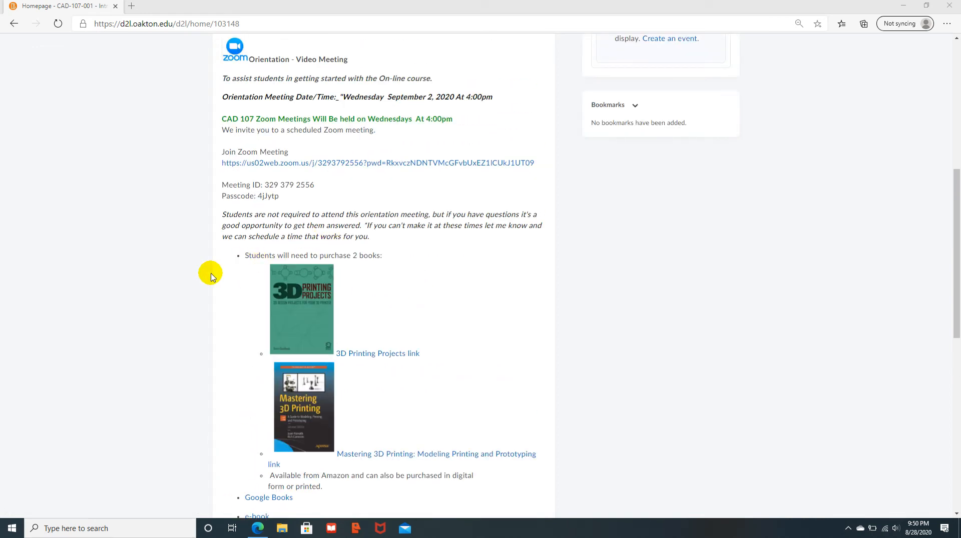
{"action": "scroll", "coordinate": [221, 270], "scroll_direction": "up", "scroll_amount": 5}
{"action": "scroll", "coordinate": [295, 267], "scroll_direction": "up", "scroll_amount": 1}
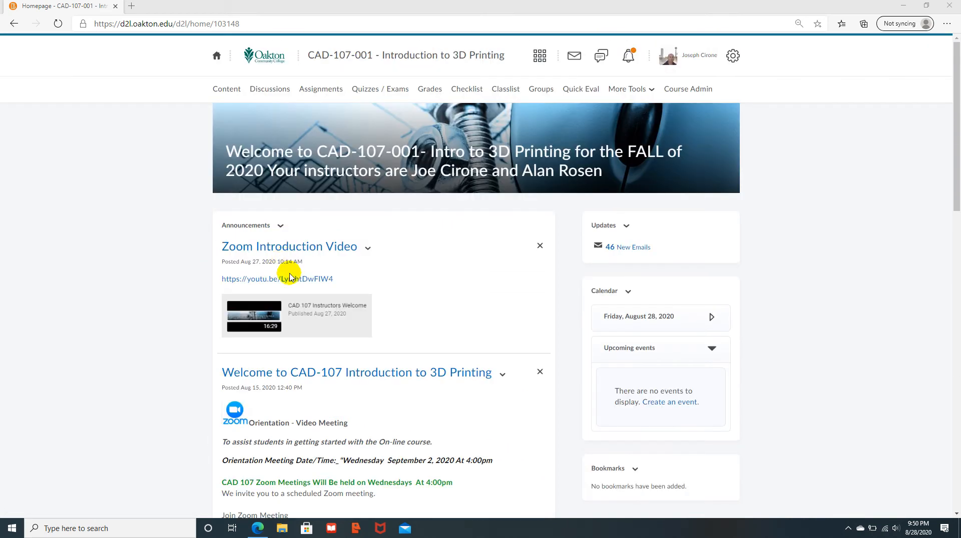
Step: Download the Oakton 50 Coin DWG file from the course content
{"action": "left_click", "coordinate": [227, 88]}
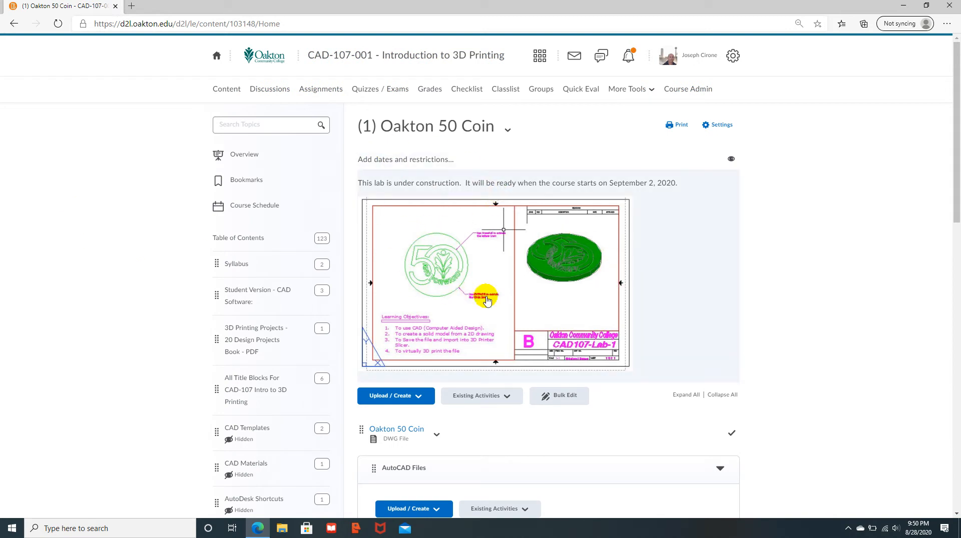
{"action": "scroll", "coordinate": [531, 289], "scroll_direction": "down", "scroll_amount": 1}
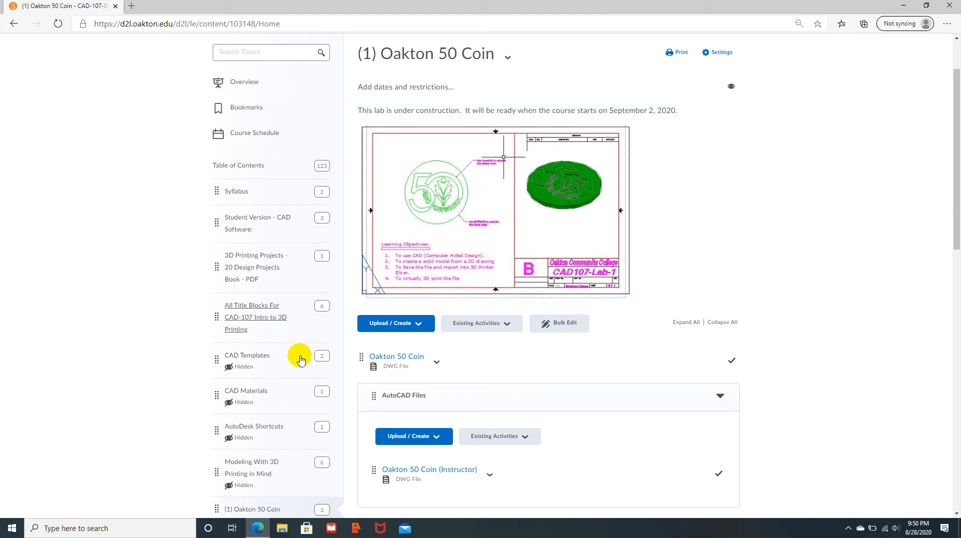
{"action": "scroll", "coordinate": [315, 380], "scroll_direction": "down", "scroll_amount": 3}
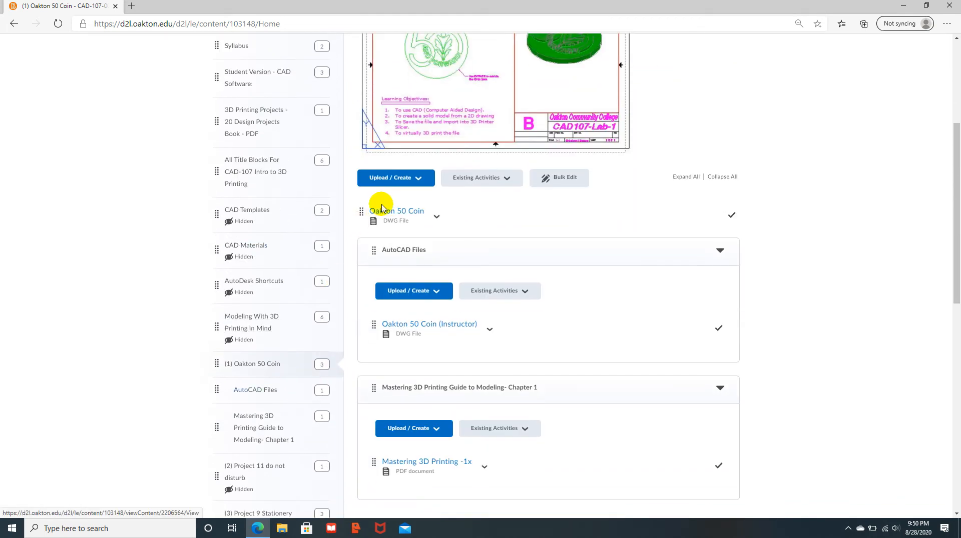
{"action": "left_click", "coordinate": [436, 216]}
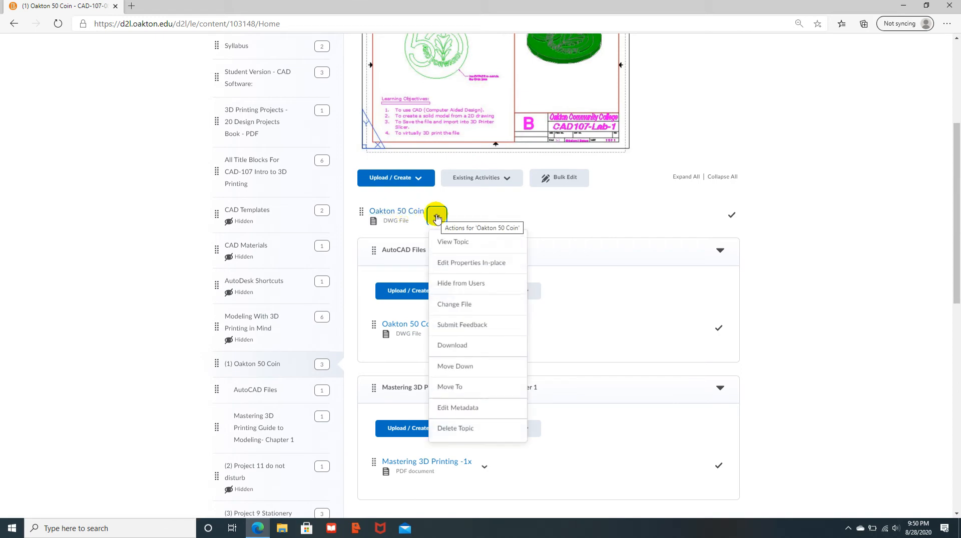
{"action": "left_click", "coordinate": [448, 352]}
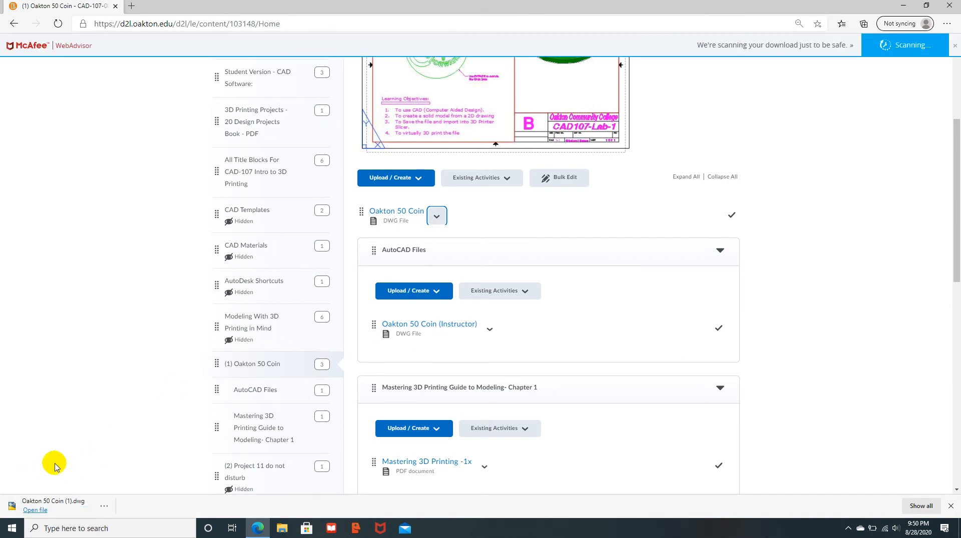
Step: Open the downloaded Oakton 50 Coin drawing in AutoCAD, ignoring the unresolved reference files
{"action": "left_click", "coordinate": [36, 510]}
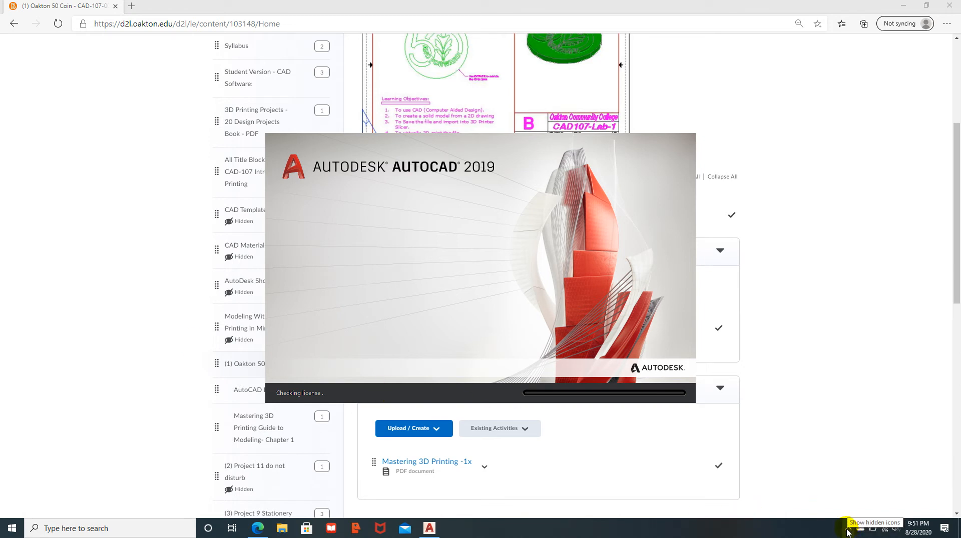
{"action": "left_click", "coordinate": [848, 531]}
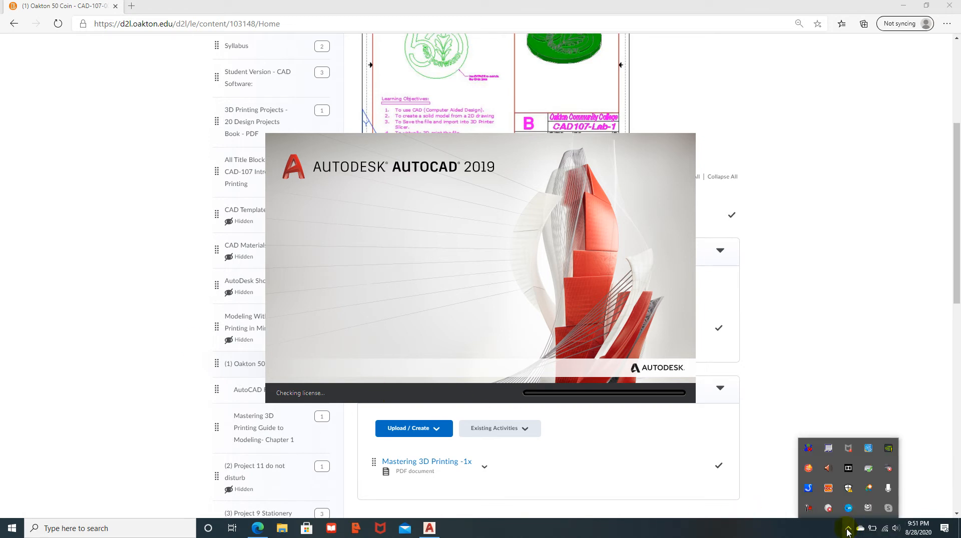
{"action": "left_click", "coordinate": [806, 509]}
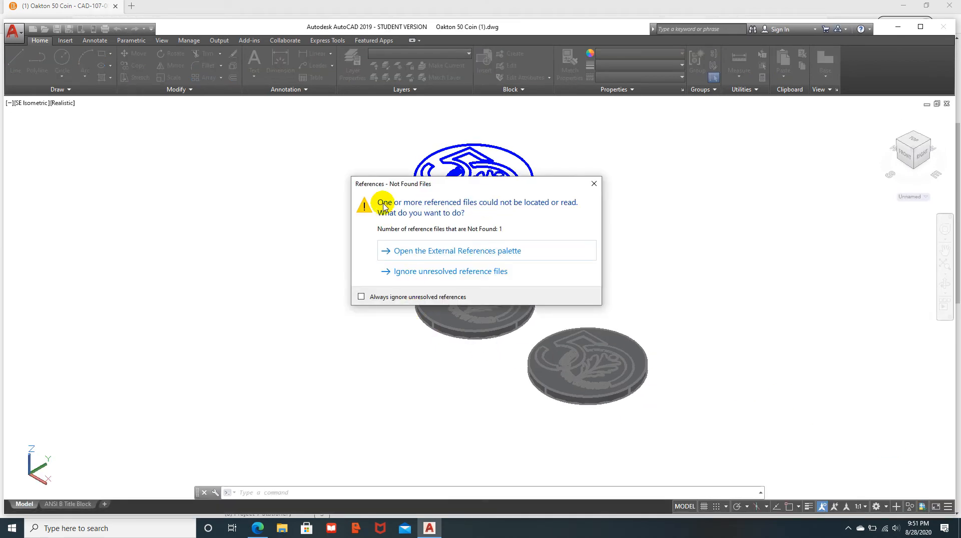
{"action": "left_click", "coordinate": [409, 274]}
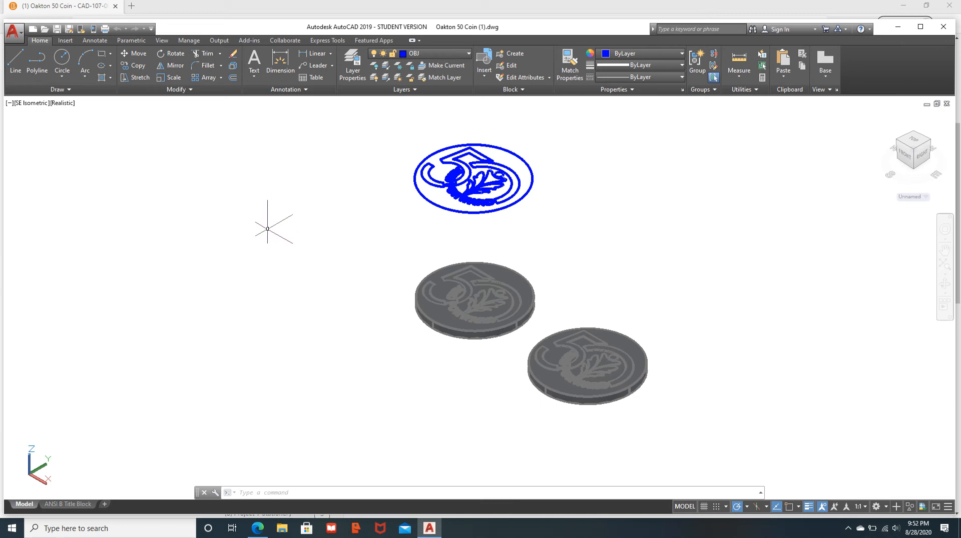
Step: Examine the blue 2D coin outline and the two gray solid coins up close
{"action": "scroll", "coordinate": [296, 208], "scroll_direction": "down", "scroll_amount": 4}
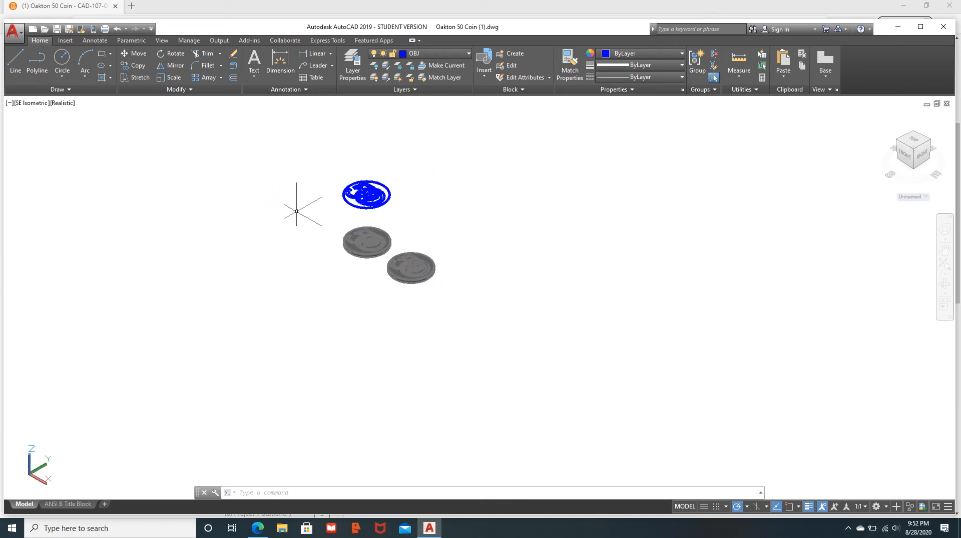
{"action": "scroll", "coordinate": [298, 217], "scroll_direction": "up", "scroll_amount": 5}
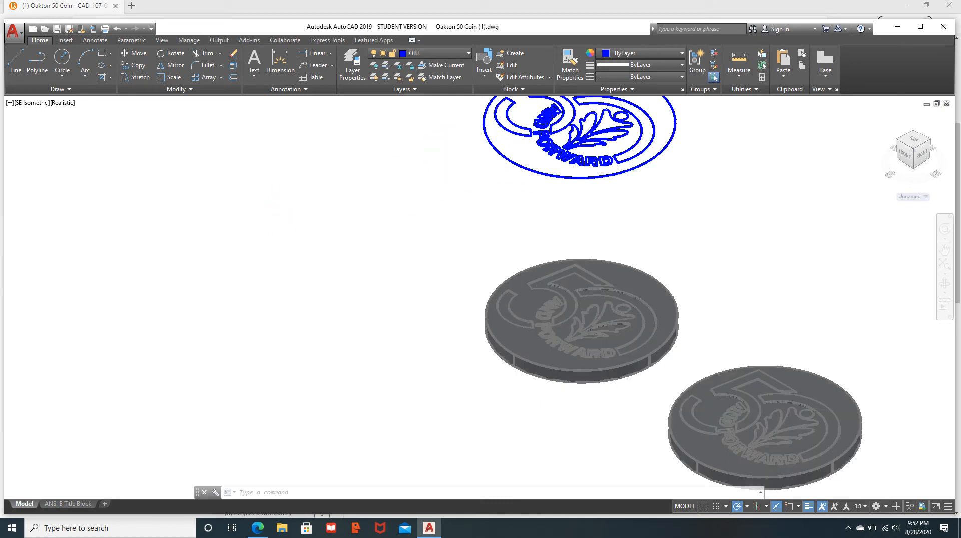
{"action": "scroll", "coordinate": [299, 216], "scroll_direction": "down", "scroll_amount": 3}
{"action": "scroll", "coordinate": [344, 197], "scroll_direction": "down", "scroll_amount": 3}
{"action": "scroll", "coordinate": [354, 204], "scroll_direction": "up", "scroll_amount": 2}
{"action": "scroll", "coordinate": [349, 207], "scroll_direction": "up", "scroll_amount": 2}
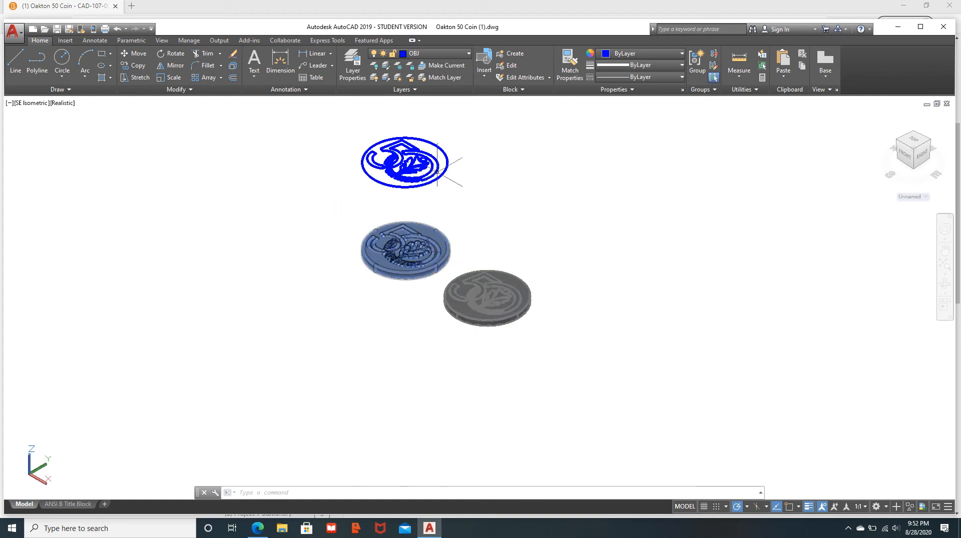
{"action": "scroll", "coordinate": [430, 167], "scroll_direction": "up", "scroll_amount": 5}
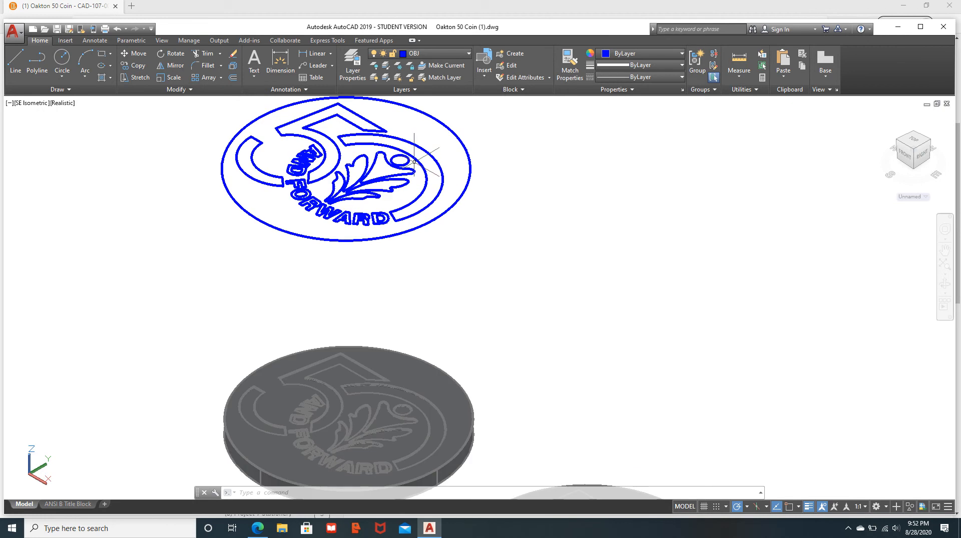
{"action": "scroll", "coordinate": [413, 161], "scroll_direction": "down", "scroll_amount": 5}
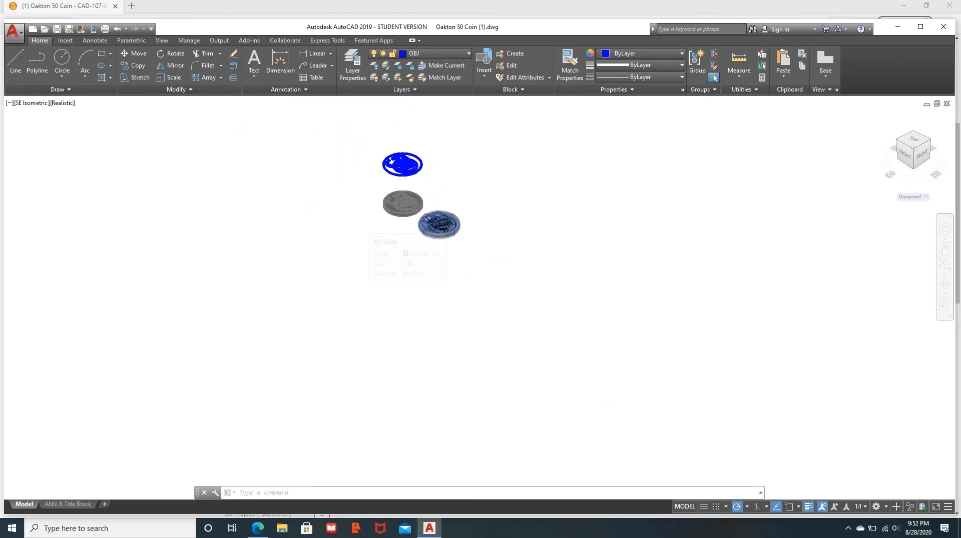
{"action": "scroll", "coordinate": [439, 221], "scroll_direction": "up", "scroll_amount": 8}
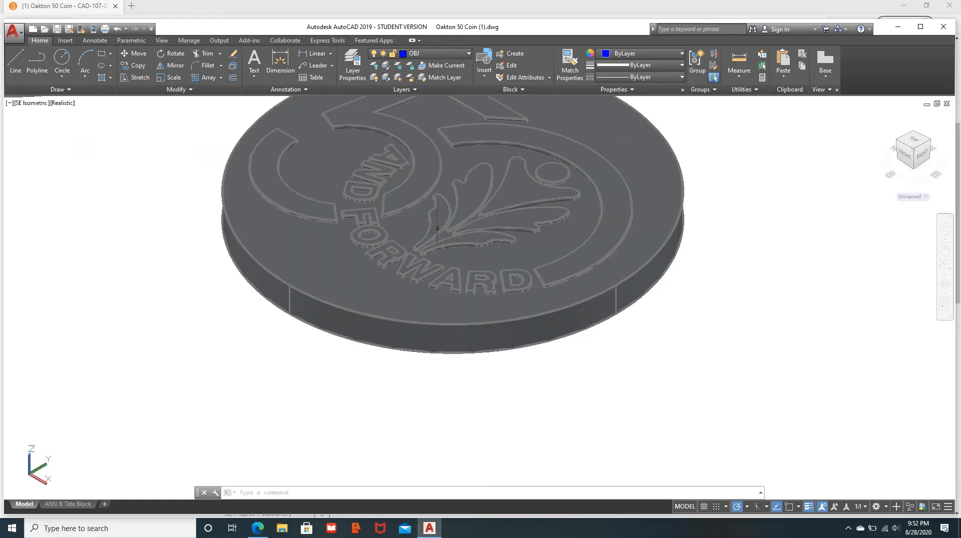
{"action": "scroll", "coordinate": [437, 229], "scroll_direction": "down", "scroll_amount": 8}
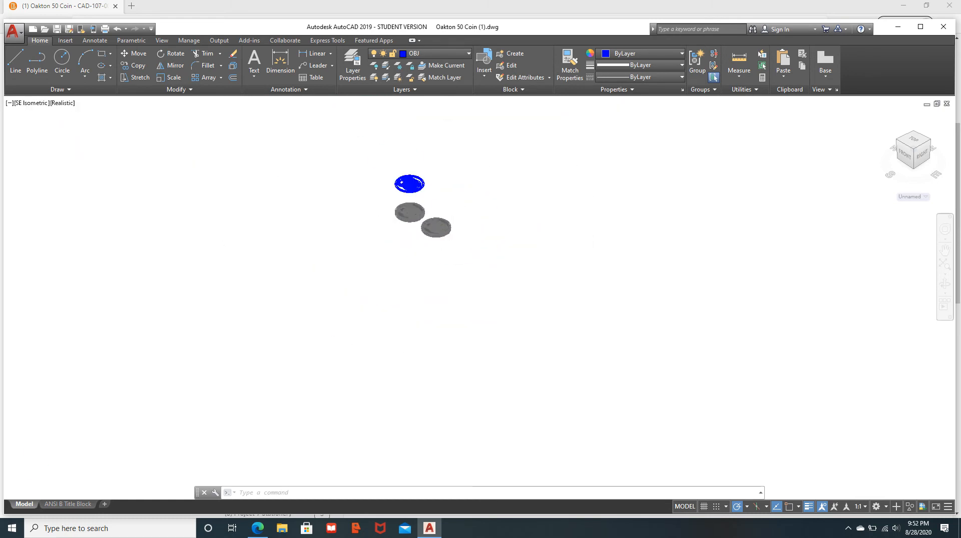
{"action": "scroll", "coordinate": [408, 180], "scroll_direction": "up", "scroll_amount": 8}
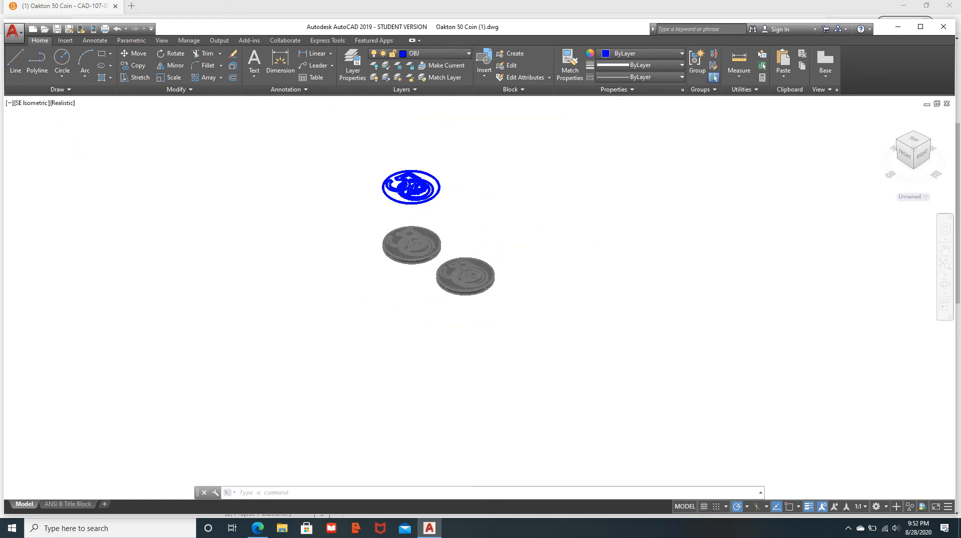
{"action": "scroll", "coordinate": [408, 181], "scroll_direction": "up", "scroll_amount": 5}
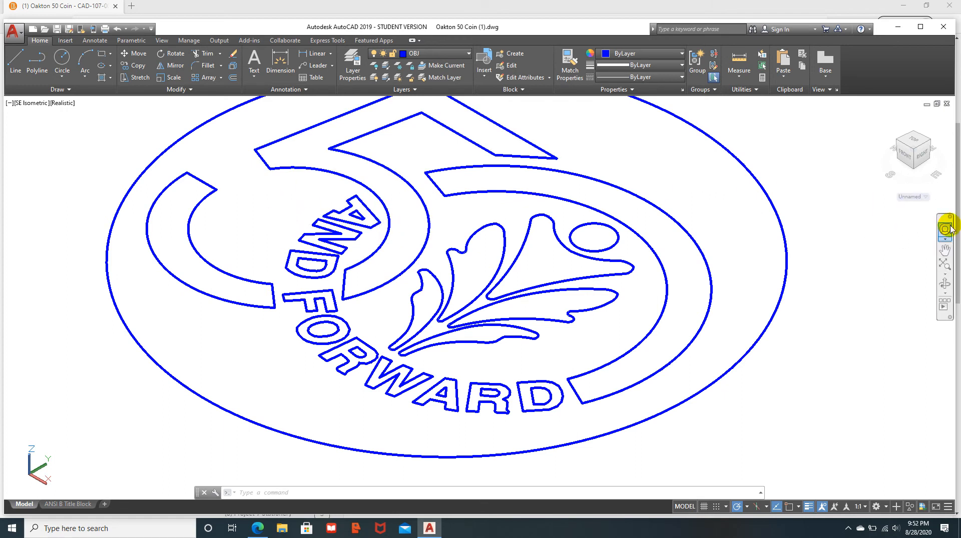
Step: View the full drawing extents, return to the coins and check the blue outline's outer circle as a separate object
{"action": "left_click", "coordinate": [944, 266]}
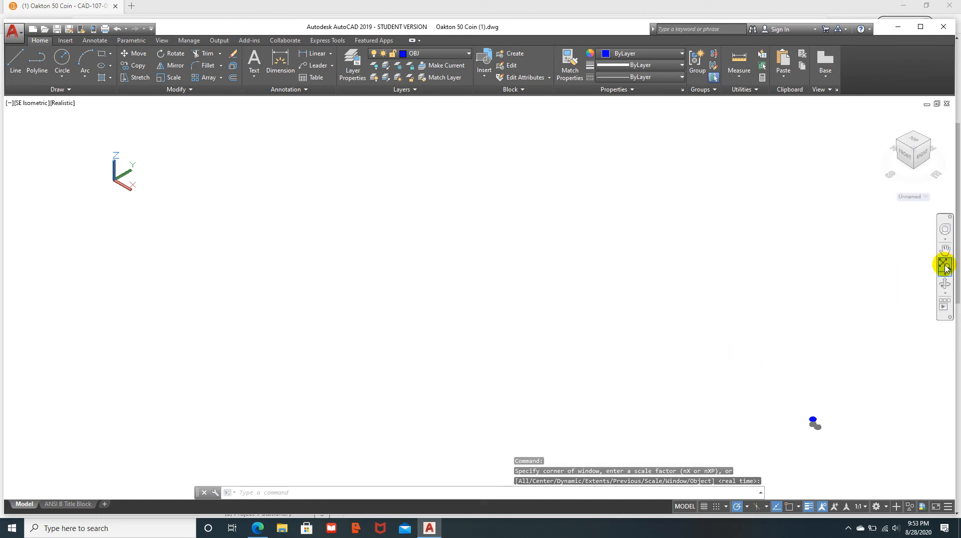
{"action": "mouse_move", "coordinate": [835, 415]}
{"action": "middle_mouse_down"}
{"action": "mouse_move", "coordinate": [814, 376]}
{"action": "mouse_move", "coordinate": [708, 304]}
{"action": "middle_mouse_up"}
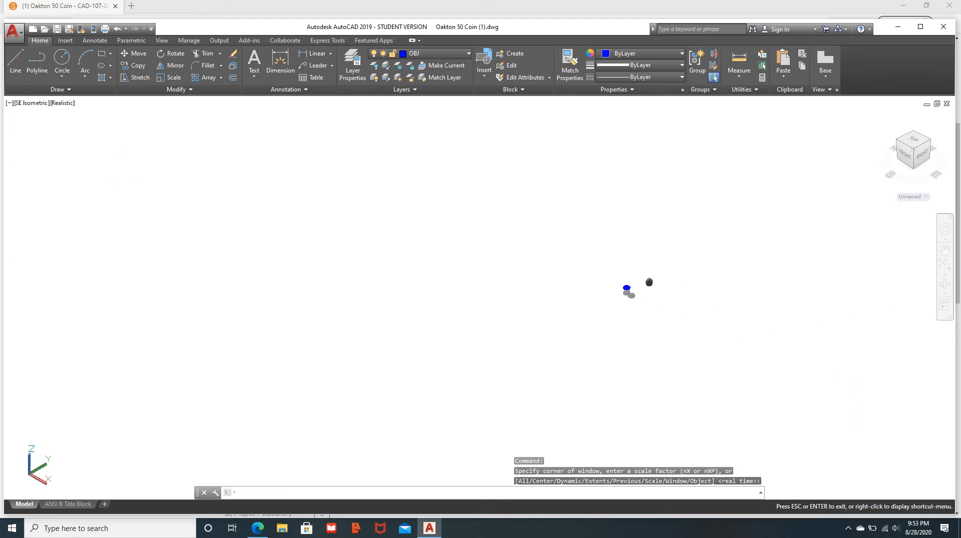
{"action": "middle_click_drag", "start_coordinate": [649, 282], "coordinate": [629, 277]}
{"action": "scroll", "coordinate": [628, 287], "scroll_direction": "up", "scroll_amount": 5}
{"action": "scroll", "coordinate": [568, 292], "scroll_direction": "up", "scroll_amount": 10}
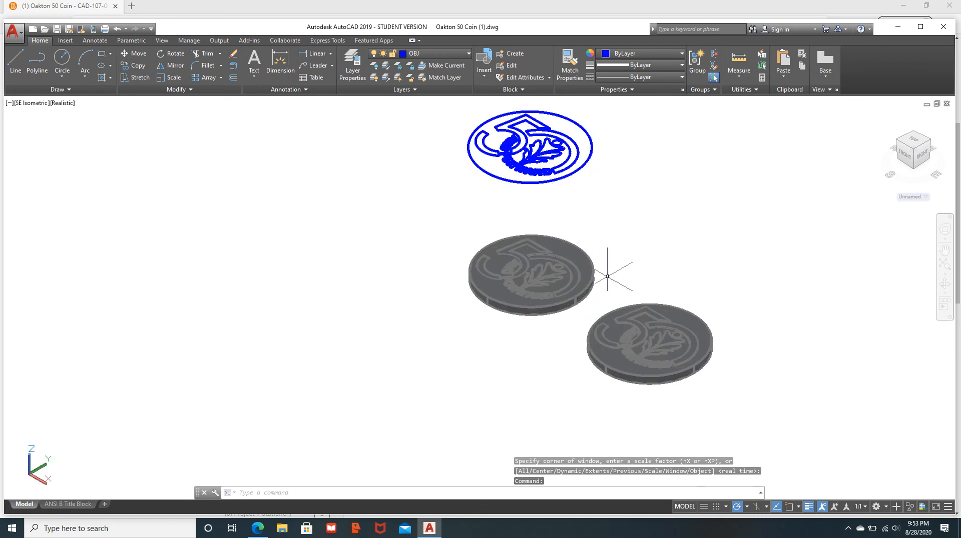
{"action": "scroll", "coordinate": [579, 208], "scroll_direction": "up", "scroll_amount": 2}
{"action": "middle_click_drag", "start_coordinate": [579, 209], "coordinate": [543, 346]}
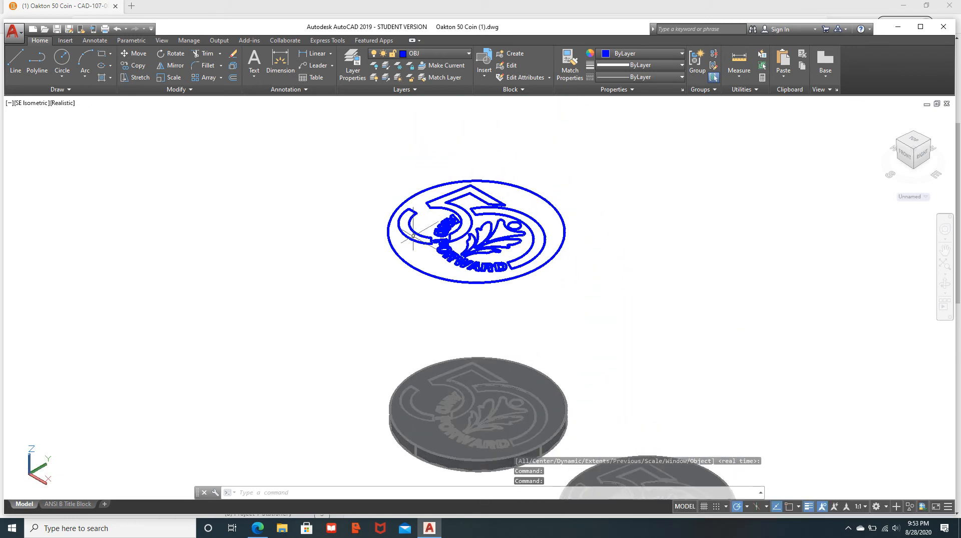
{"action": "left_click", "coordinate": [413, 274]}
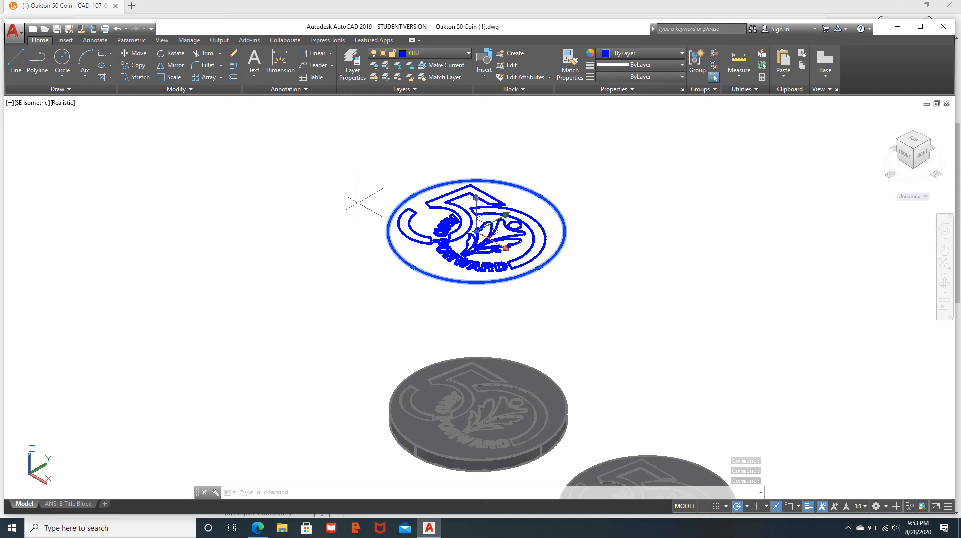
{"action": "key", "text": "Escape"}
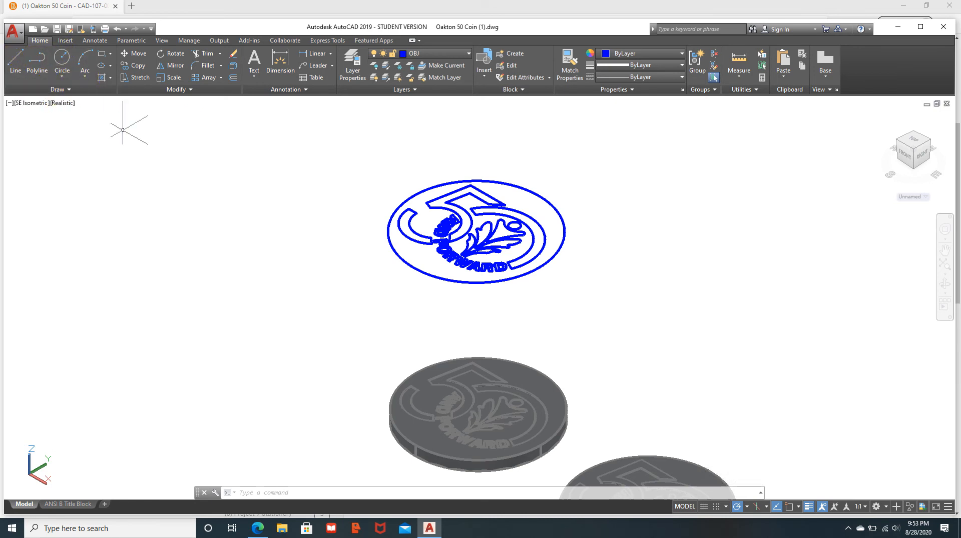
Step: Draw a circle in the empty space beside the blue coin outline and a smaller rectangle inside that circle
{"action": "left_click", "coordinate": [62, 61]}
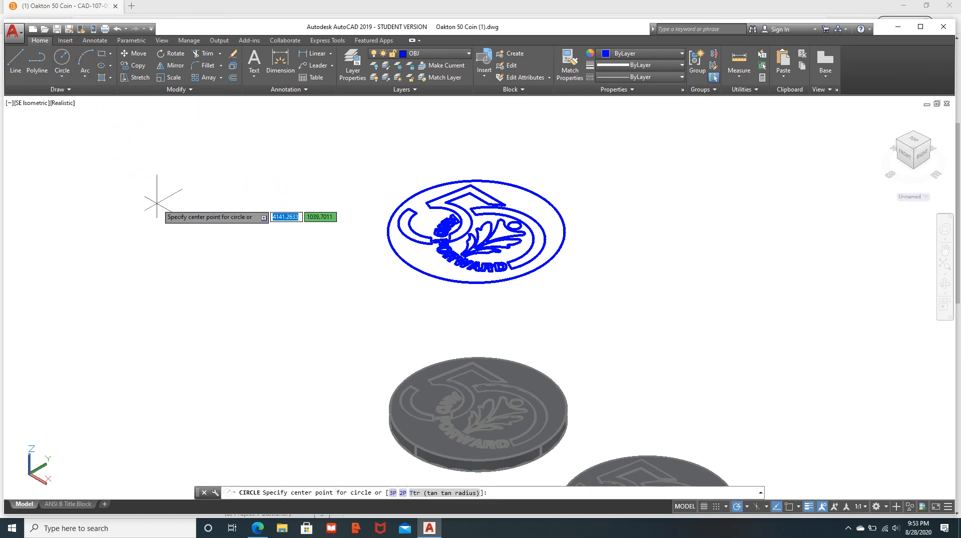
{"action": "left_click", "coordinate": [166, 242]}
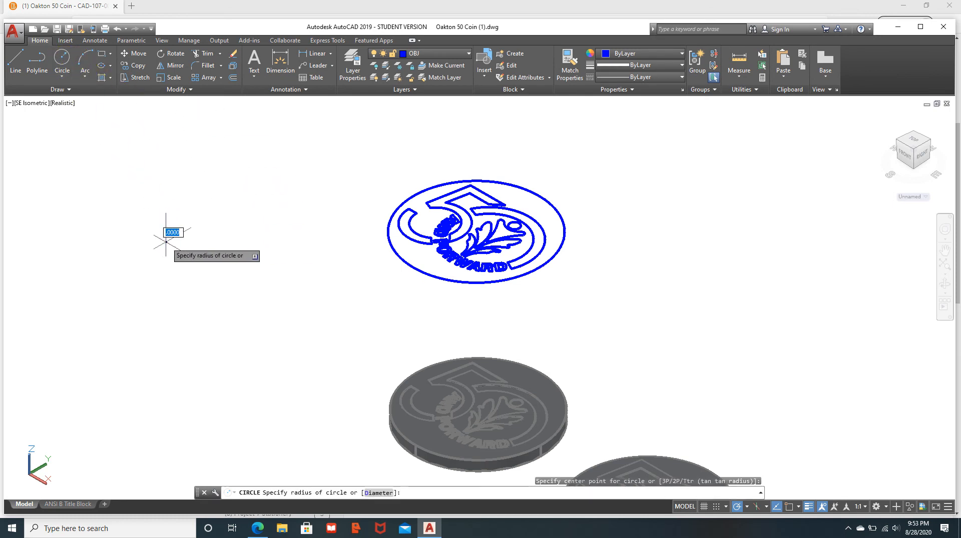
{"action": "left_click", "coordinate": [217, 194]}
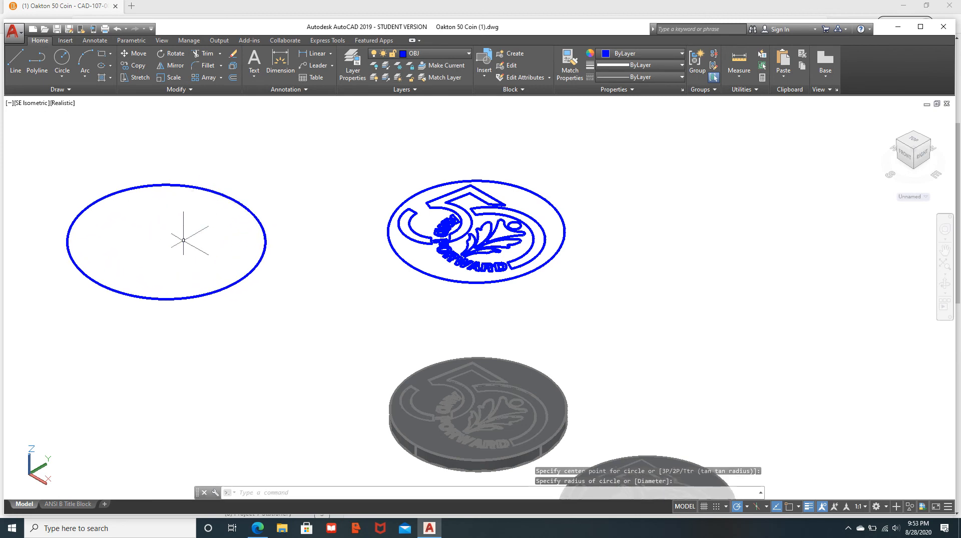
{"action": "left_click", "coordinate": [102, 56]}
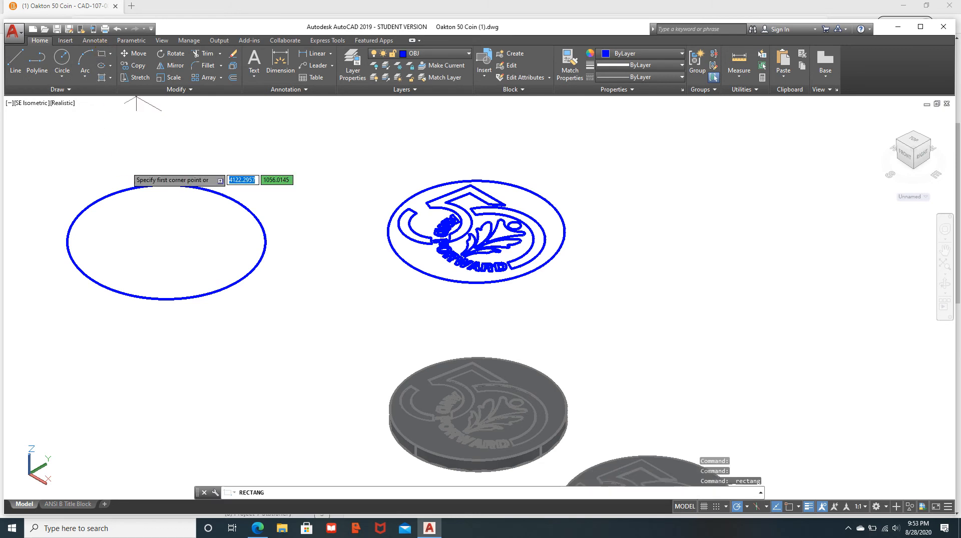
{"action": "left_click", "coordinate": [120, 228]}
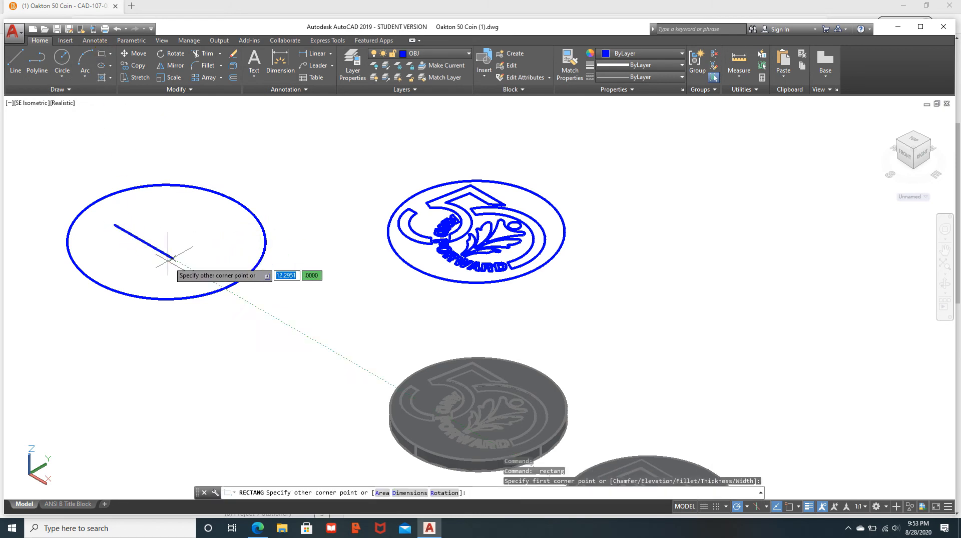
{"action": "left_click", "coordinate": [146, 279]}
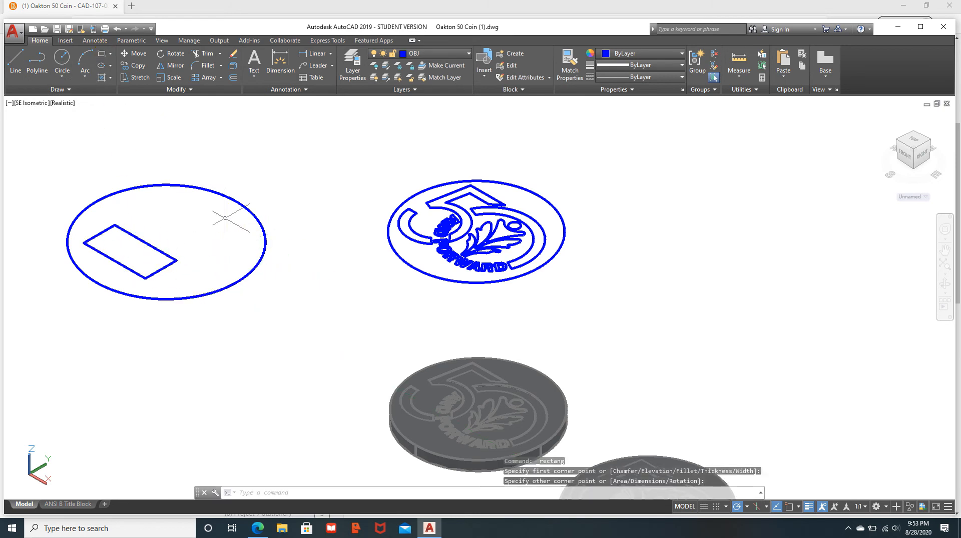
Step: Draw two small circles inside the large practice circle, with radii of about 1.56 and 1.74 units, clear of the rectangle
{"action": "left_click", "coordinate": [62, 59]}
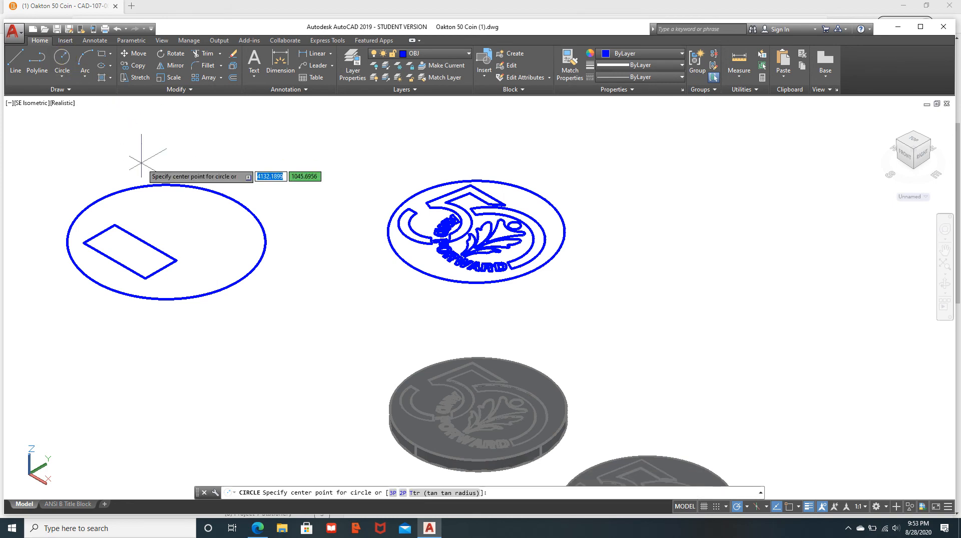
{"action": "left_click", "coordinate": [156, 201]}
{"action": "left_click", "coordinate": [162, 209]}
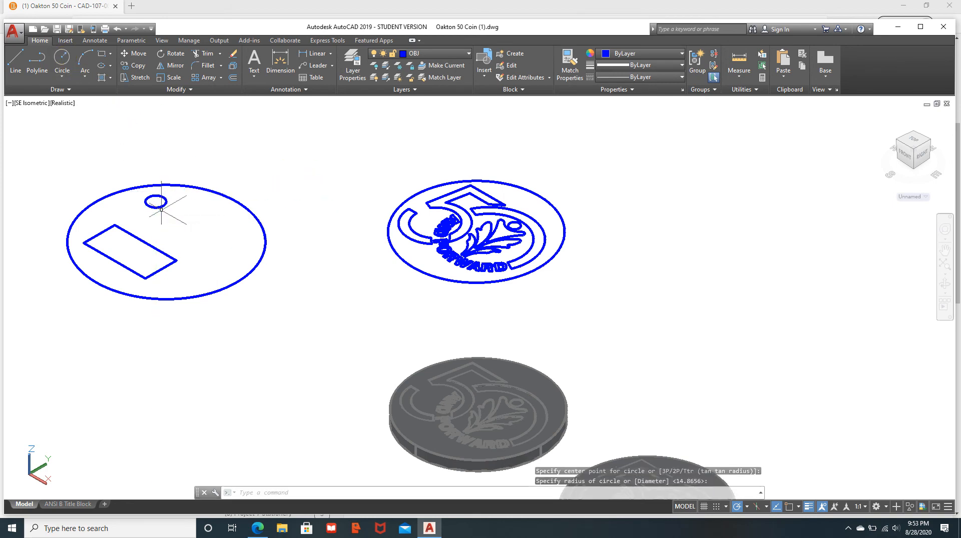
{"action": "right_click", "coordinate": [199, 233]}
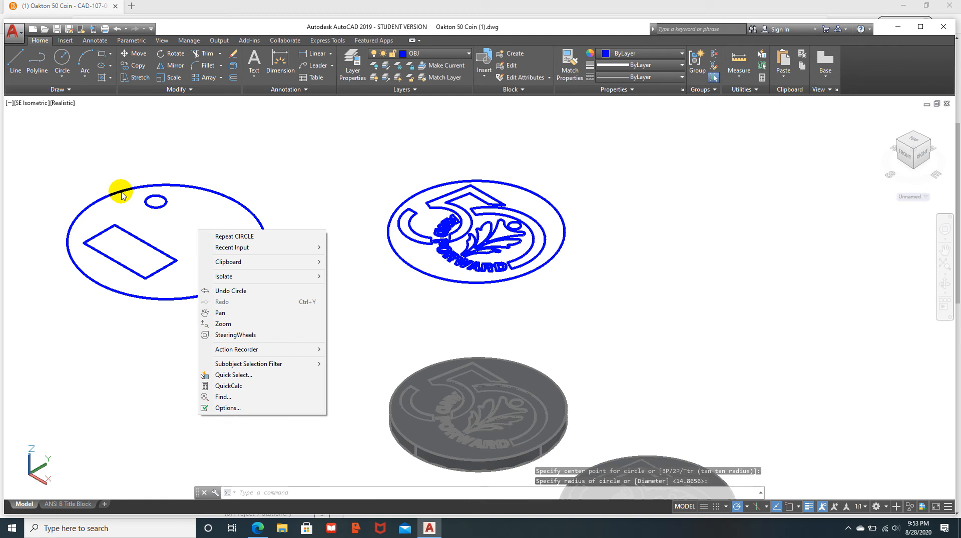
{"action": "left_click", "coordinate": [217, 237]}
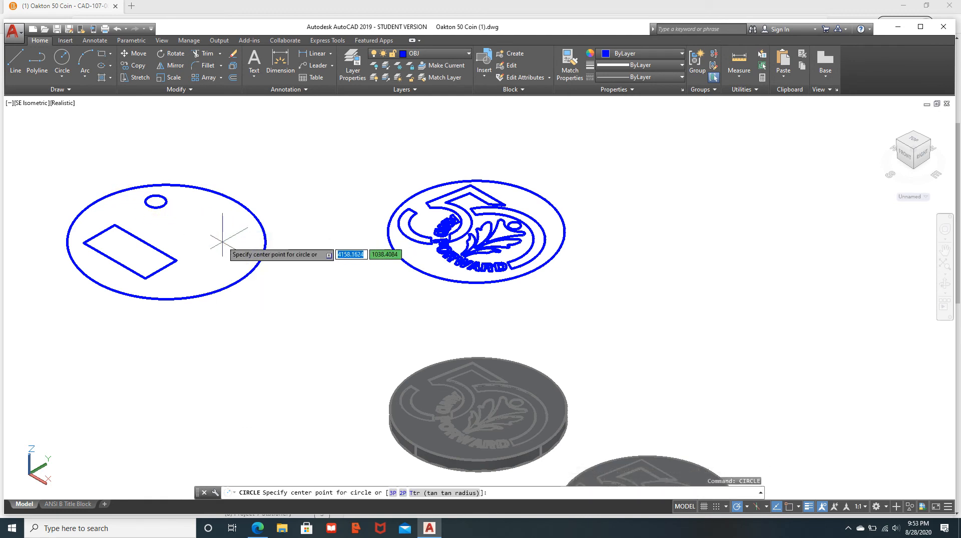
{"action": "left_click", "coordinate": [218, 239]}
{"action": "left_click", "coordinate": [224, 233]}
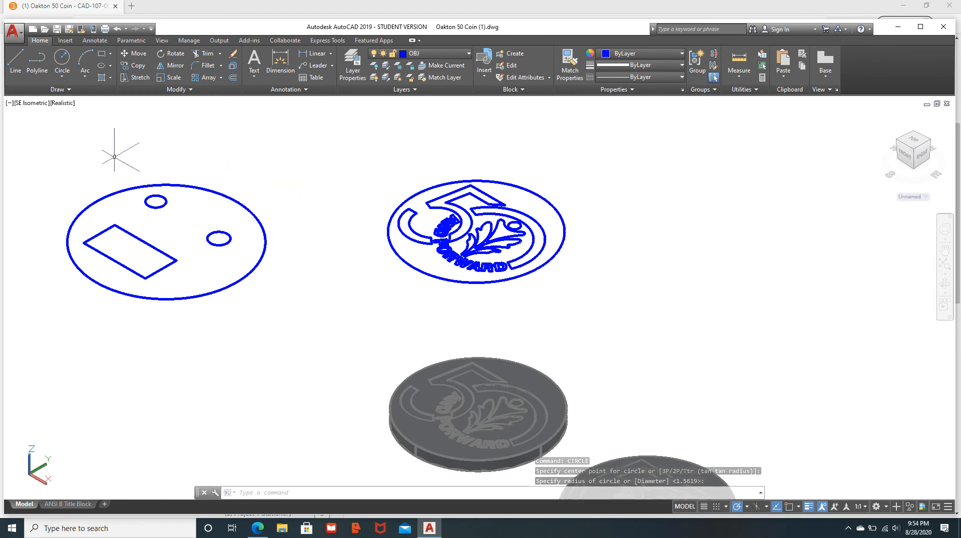
Step: Draw another circle with a radius of about 4.2 units in the empty space between the large practice circle and the blue coin outline
{"action": "right_click", "coordinate": [265, 148]}
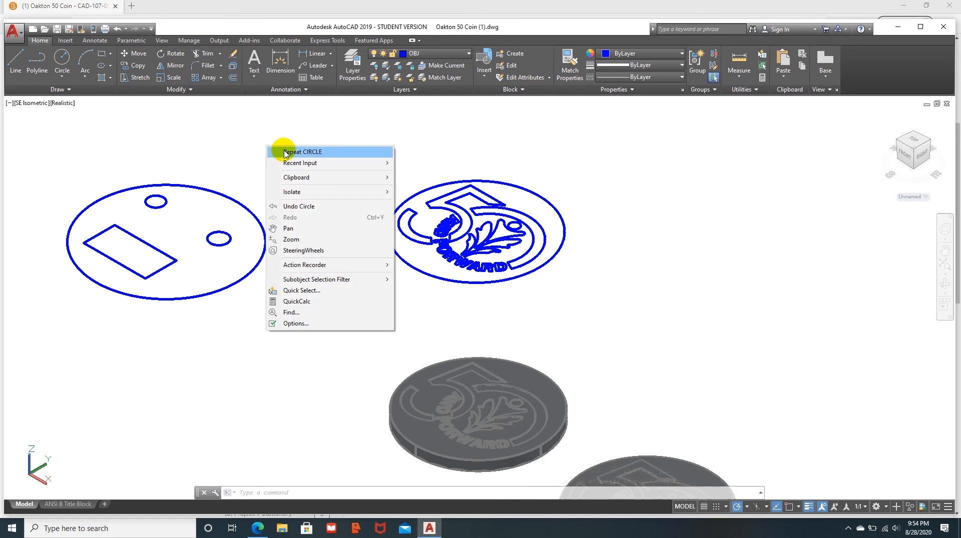
{"action": "left_click", "coordinate": [281, 152]}
{"action": "left_click", "coordinate": [283, 165]}
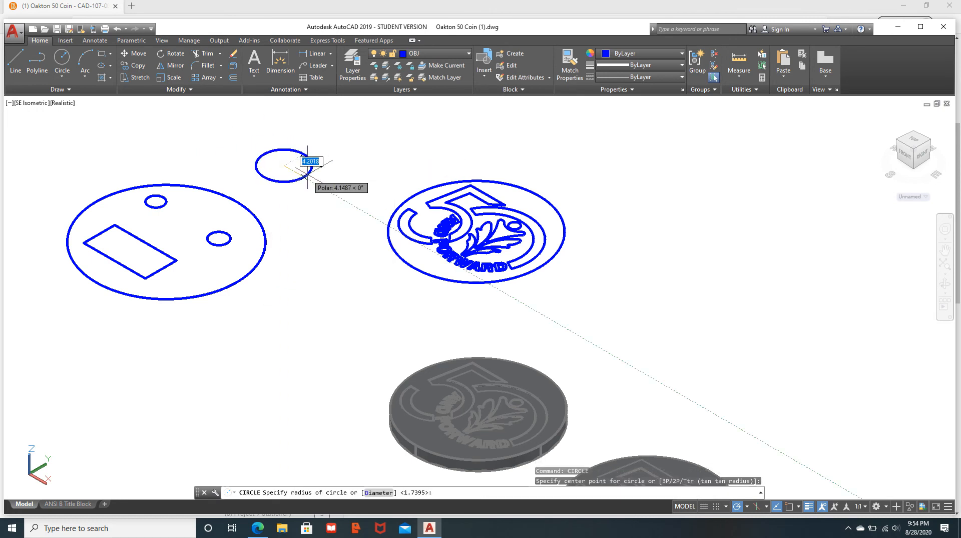
{"action": "left_click", "coordinate": [310, 157]}
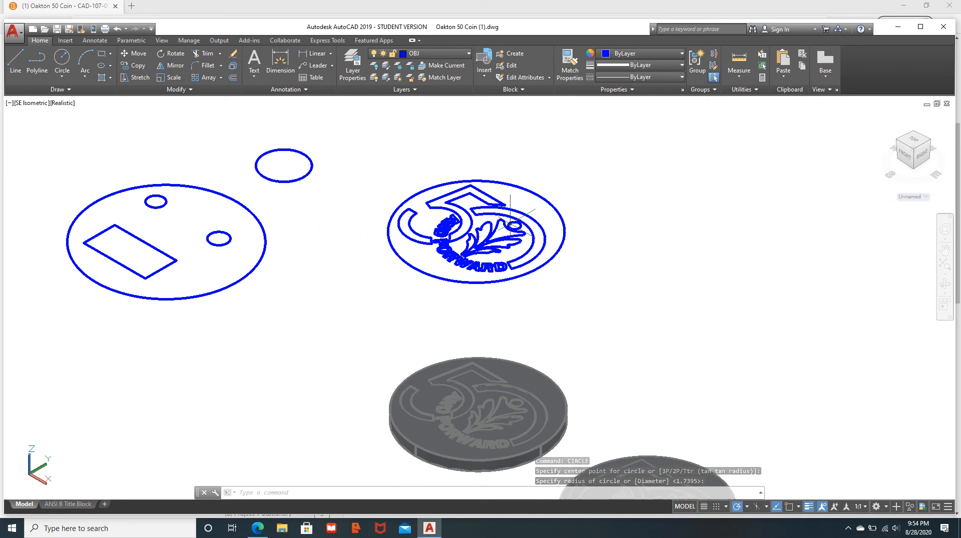
Step: Examine the blue coin outline's lettering up close, and check the circle outside the large practice circle as a single object
{"action": "mouse_move", "coordinate": [494, 234]}
{"action": "middle_mouse_down"}
{"action": "mouse_move", "coordinate": [463, 216]}
{"action": "mouse_move", "coordinate": [268, 201]}
{"action": "middle_mouse_up"}
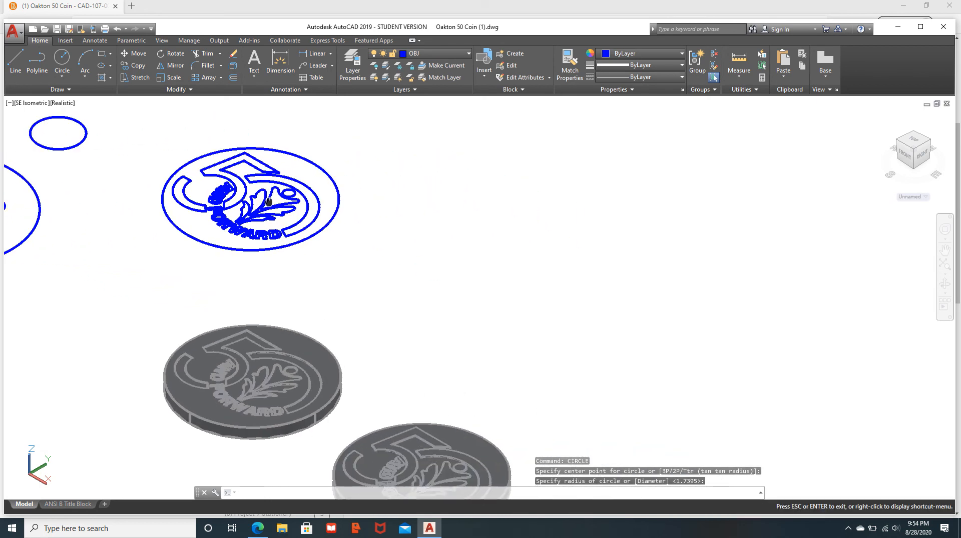
{"action": "mouse_move", "coordinate": [171, 209]}
{"action": "middle_mouse_down"}
{"action": "mouse_move", "coordinate": [335, 214]}
{"action": "mouse_move", "coordinate": [407, 231]}
{"action": "mouse_move", "coordinate": [435, 253]}
{"action": "middle_mouse_up"}
{"action": "key", "text": "Escape"}
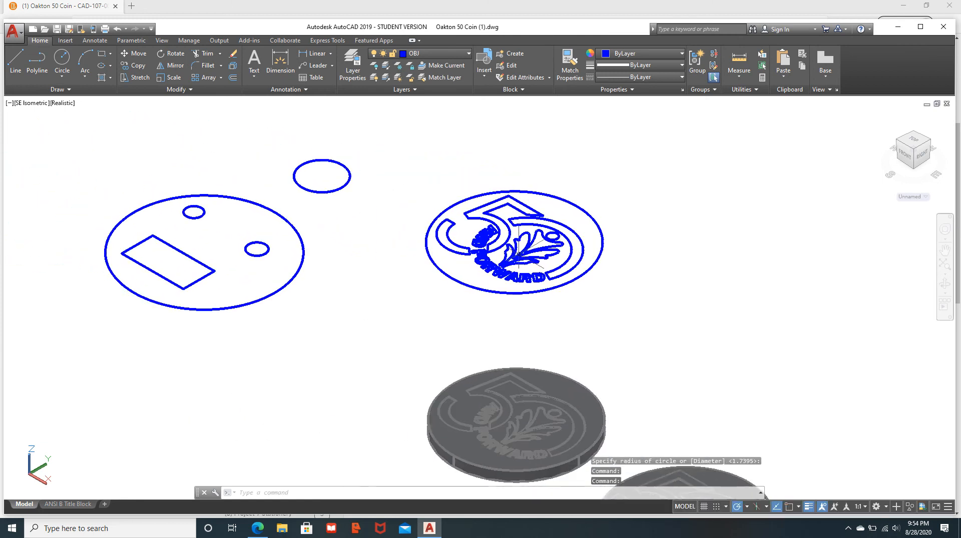
{"action": "scroll", "coordinate": [519, 251], "scroll_direction": "up", "scroll_amount": 5}
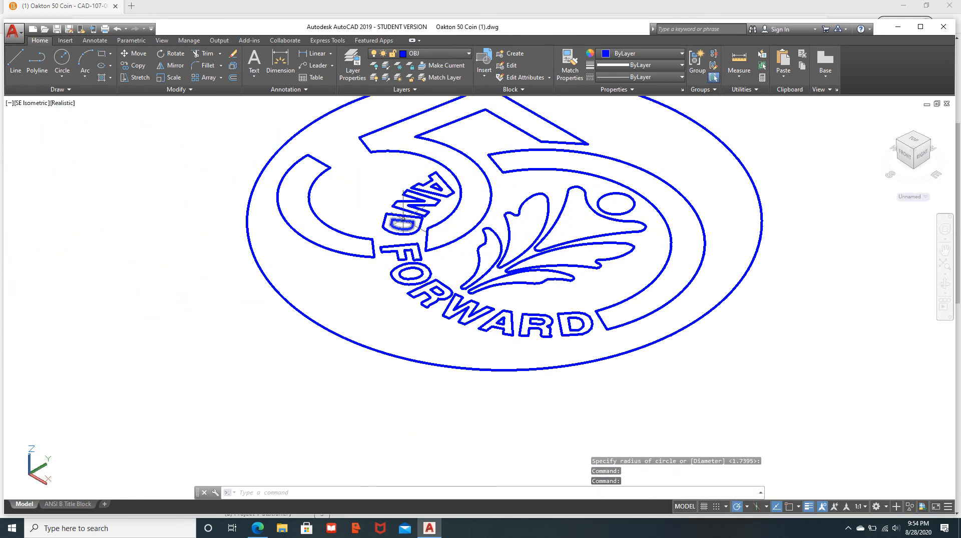
{"action": "scroll", "coordinate": [405, 220], "scroll_direction": "down", "scroll_amount": 6}
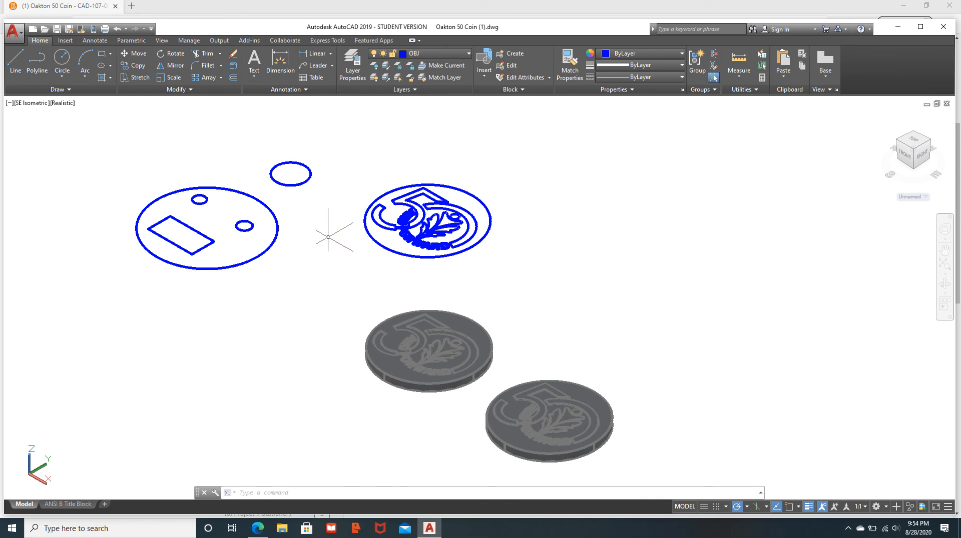
{"action": "left_click", "coordinate": [295, 186]}
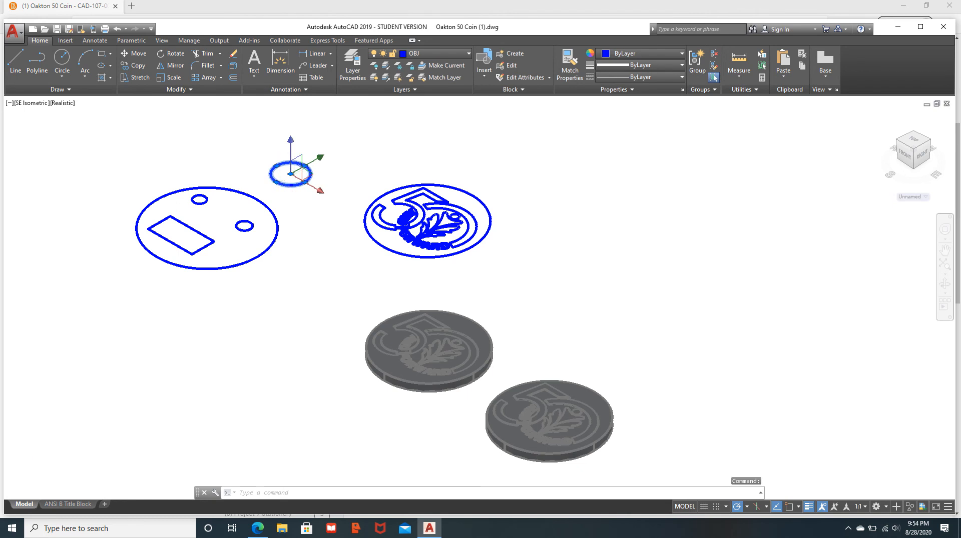
{"action": "scroll", "coordinate": [280, 184], "scroll_direction": "up", "scroll_amount": 5}
{"action": "middle_click_drag", "start_coordinate": [281, 158], "coordinate": [269, 197]}
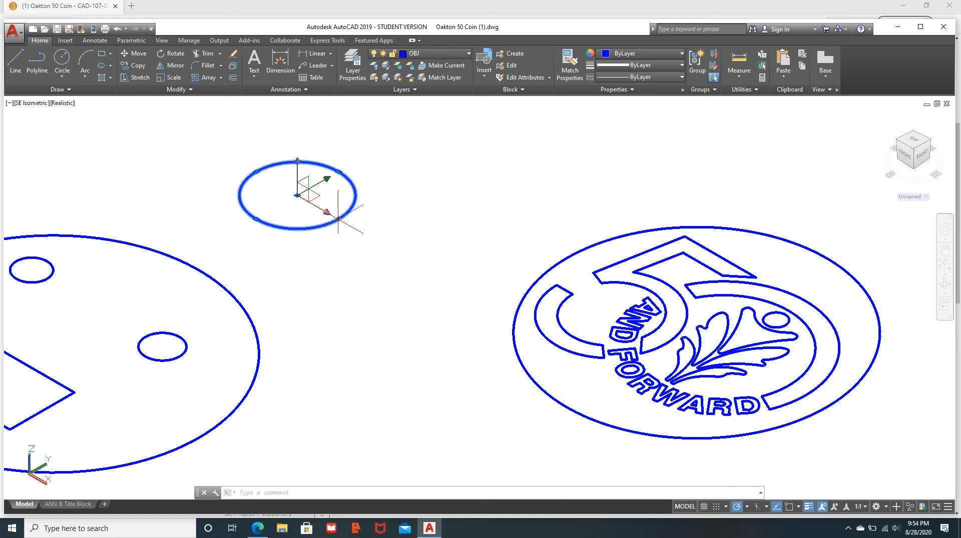
{"action": "scroll", "coordinate": [361, 250], "scroll_direction": "down", "scroll_amount": 2}
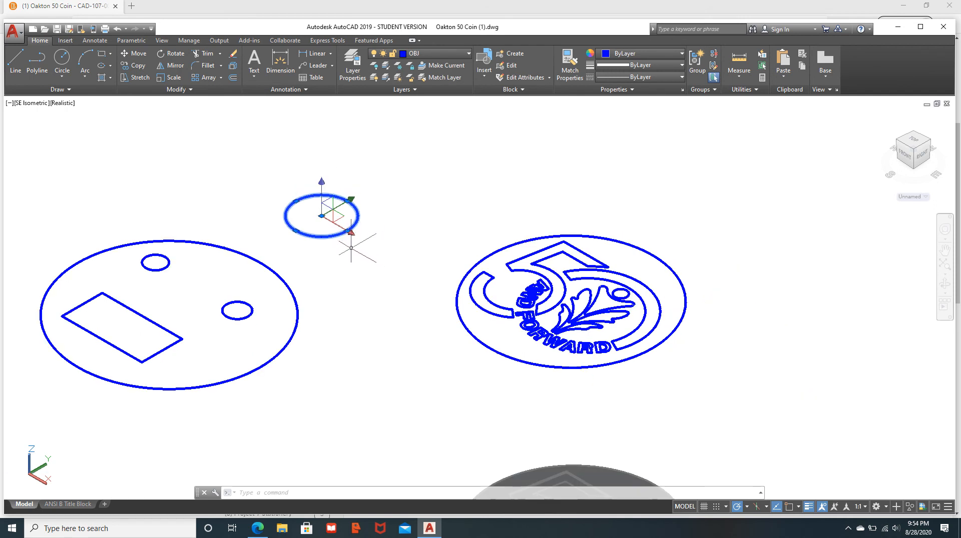
{"action": "key", "text": "Escape"}
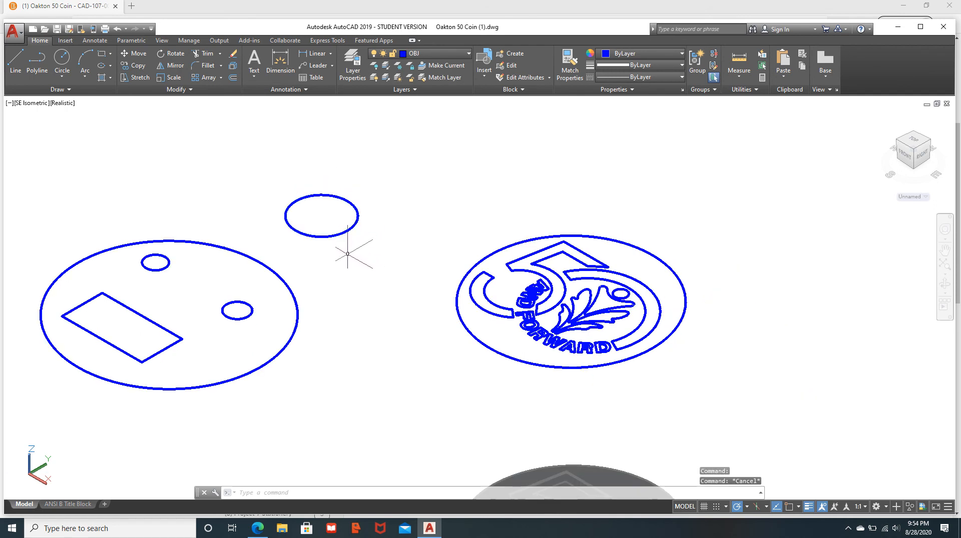
Step: Add the multiline text "This is text" in the empty space beyond the blue coin outline
{"action": "scroll", "coordinate": [347, 254], "scroll_direction": "down", "scroll_amount": 2}
{"action": "mouse_move", "coordinate": [348, 256]}
{"action": "middle_mouse_down"}
{"action": "mouse_move", "coordinate": [344, 243]}
{"action": "mouse_move", "coordinate": [261, 201]}
{"action": "middle_mouse_up"}
{"action": "middle_click_drag", "start_coordinate": [287, 250], "coordinate": [199, 243]}
{"action": "middle_click_drag", "start_coordinate": [201, 196], "coordinate": [201, 246]}
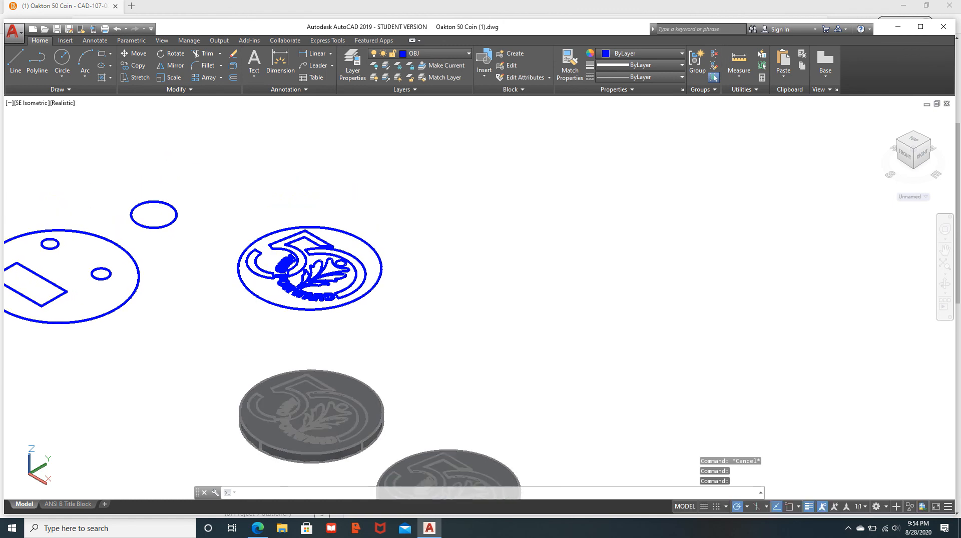
{"action": "left_click", "coordinate": [252, 61]}
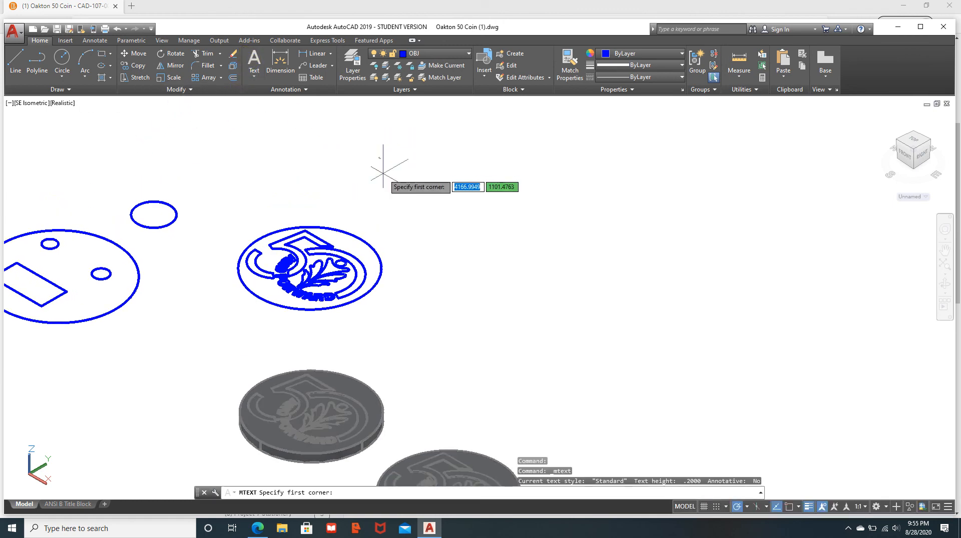
{"action": "left_click", "coordinate": [418, 152]}
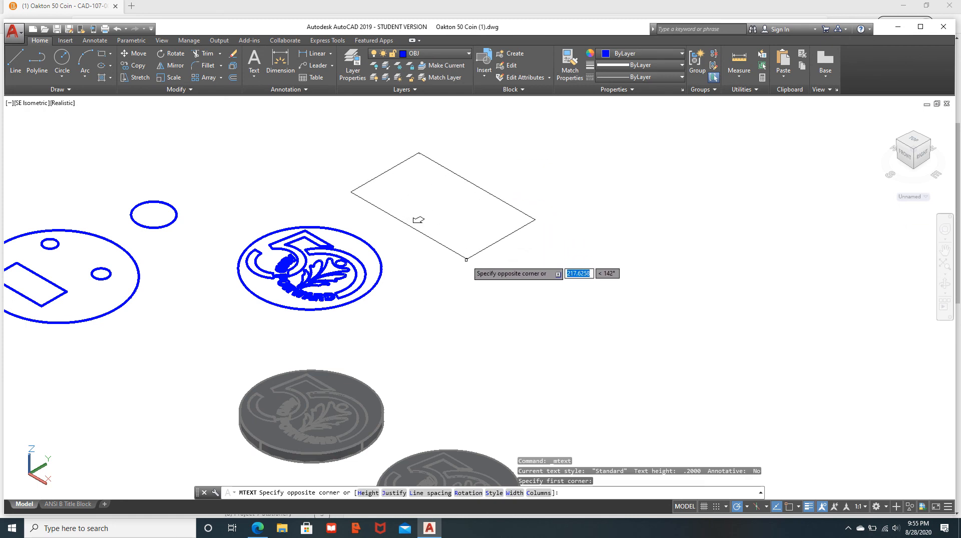
{"action": "left_click", "coordinate": [412, 229]}
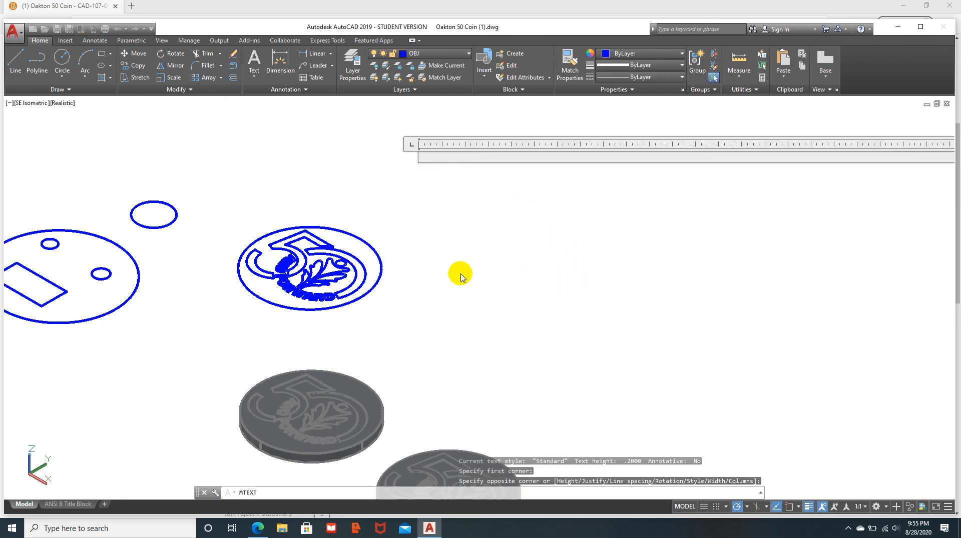
{"action": "type", "text": "This "}
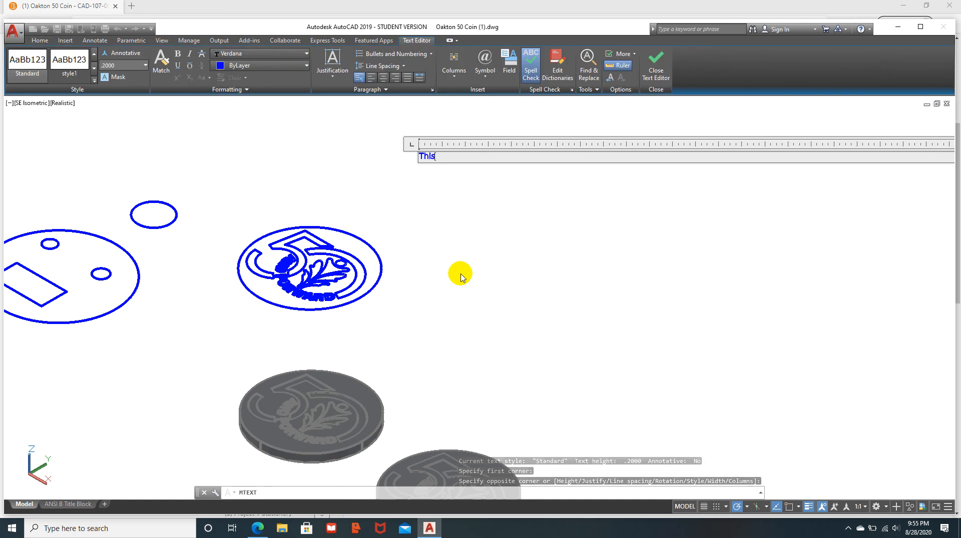
{"action": "type", "text": "is text"}
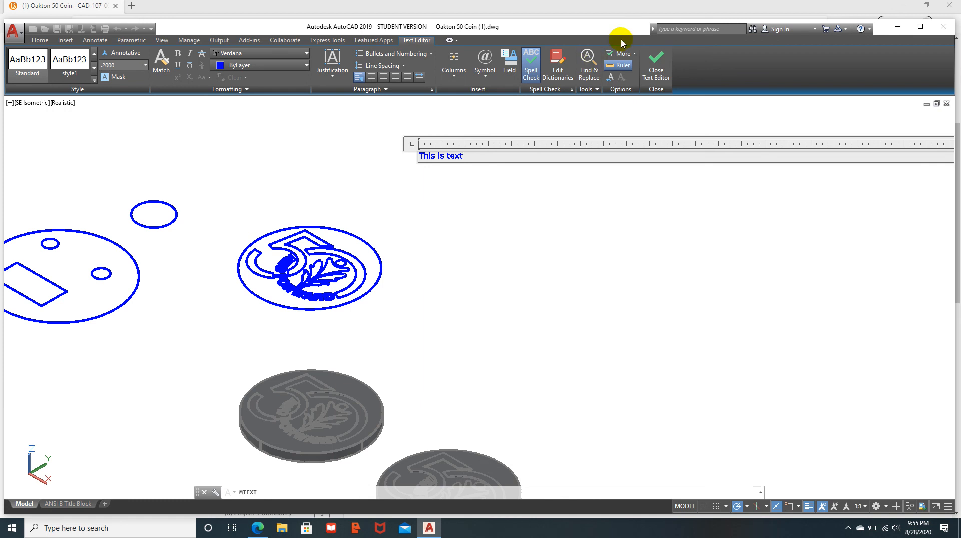
{"action": "left_click", "coordinate": [653, 65]}
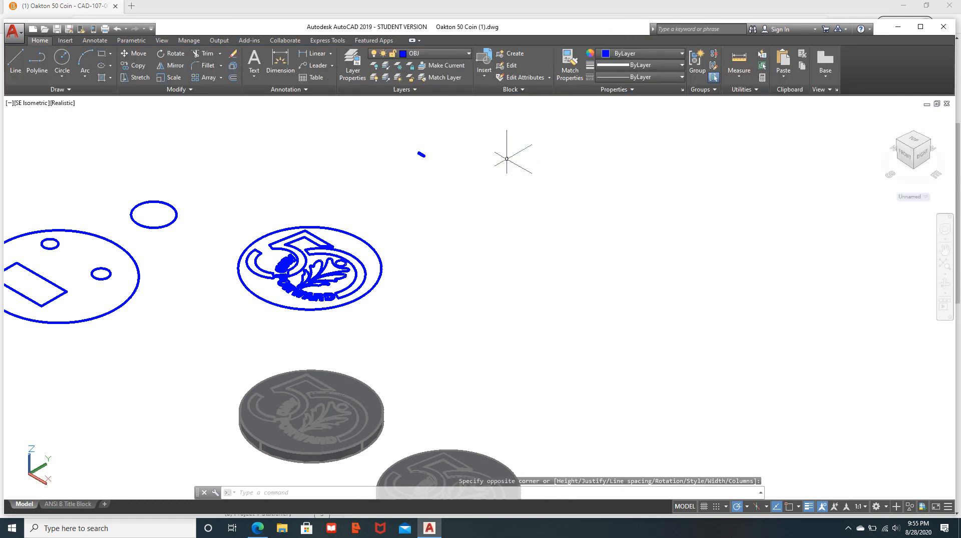
Step: Move the separate practice circle by its center to the empty space just above the blue coin outline
{"action": "scroll", "coordinate": [404, 149], "scroll_direction": "up", "scroll_amount": 6}
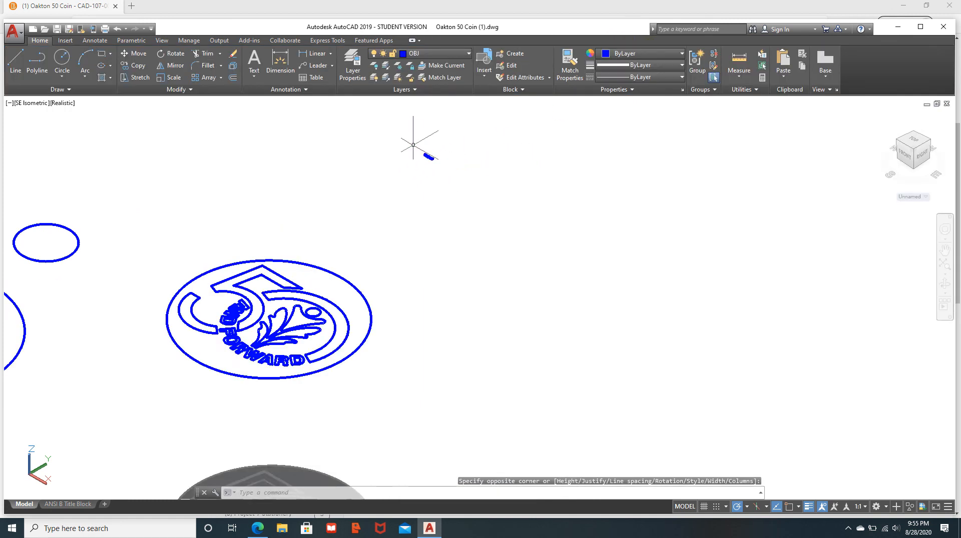
{"action": "scroll", "coordinate": [425, 160], "scroll_direction": "down", "scroll_amount": 8}
{"action": "middle_click_drag", "start_coordinate": [353, 214], "coordinate": [383, 179]}
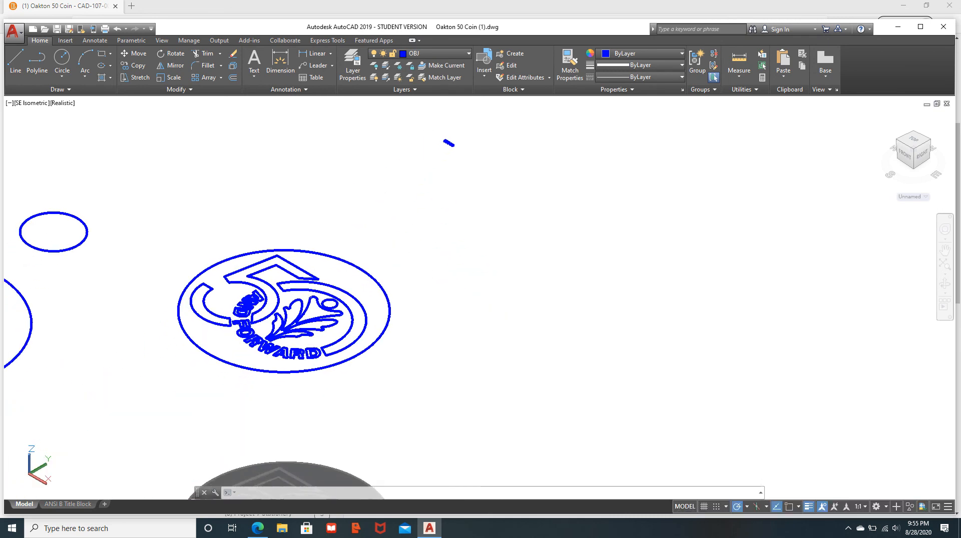
{"action": "left_click", "coordinate": [135, 53]}
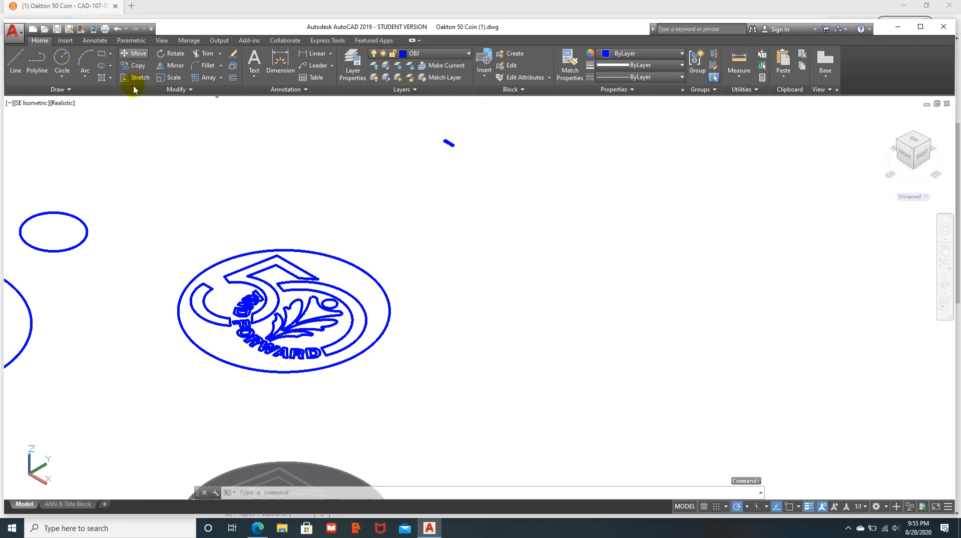
{"action": "left_click", "coordinate": [63, 213]}
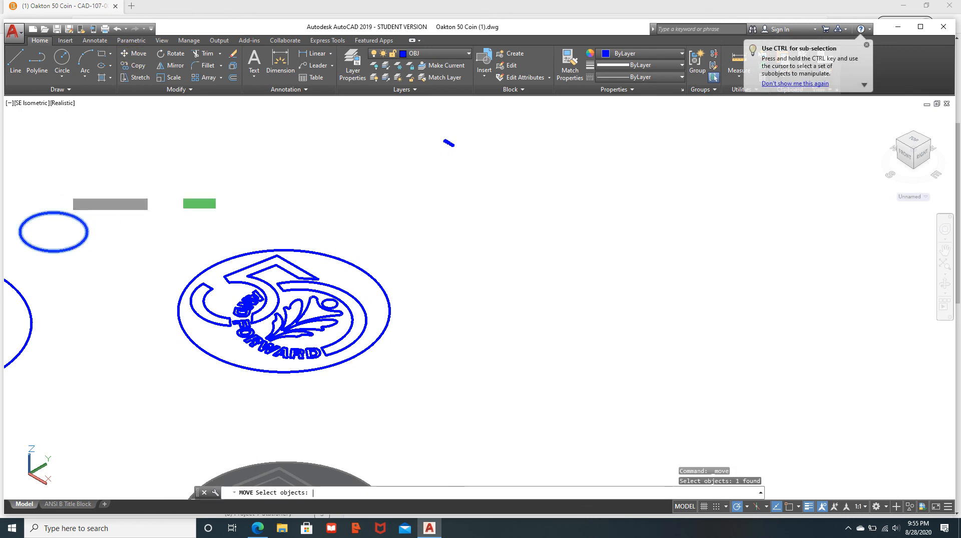
{"action": "key", "text": "Return"}
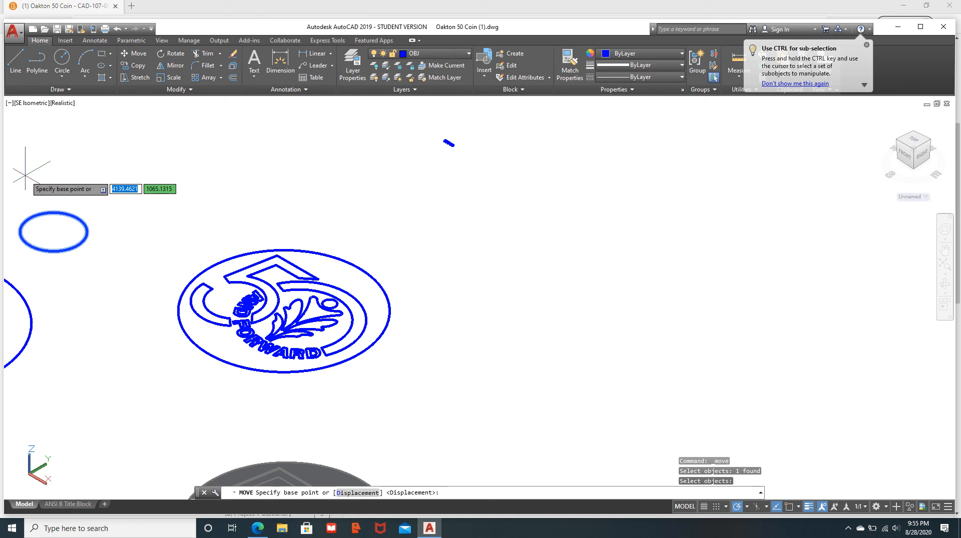
{"action": "left_click", "coordinate": [53, 231]}
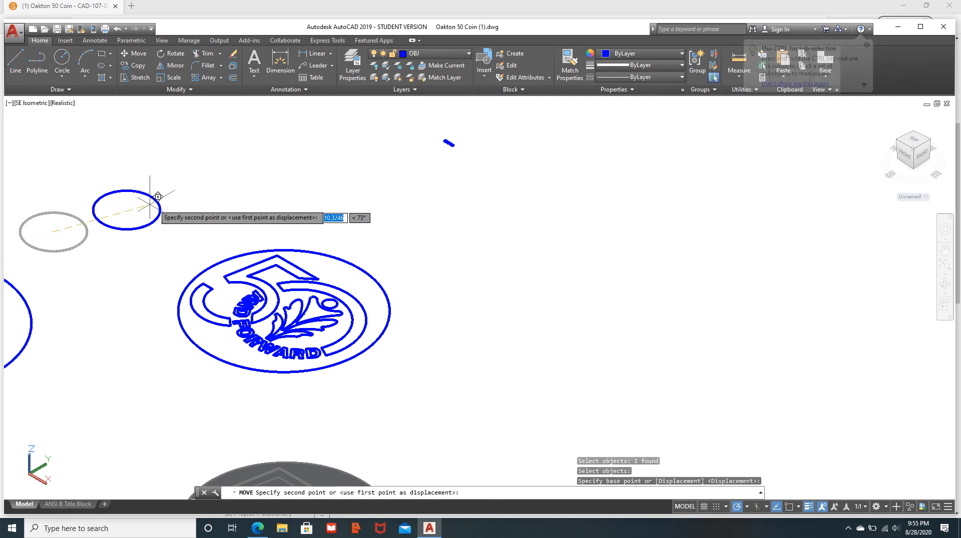
{"action": "left_click", "coordinate": [201, 194]}
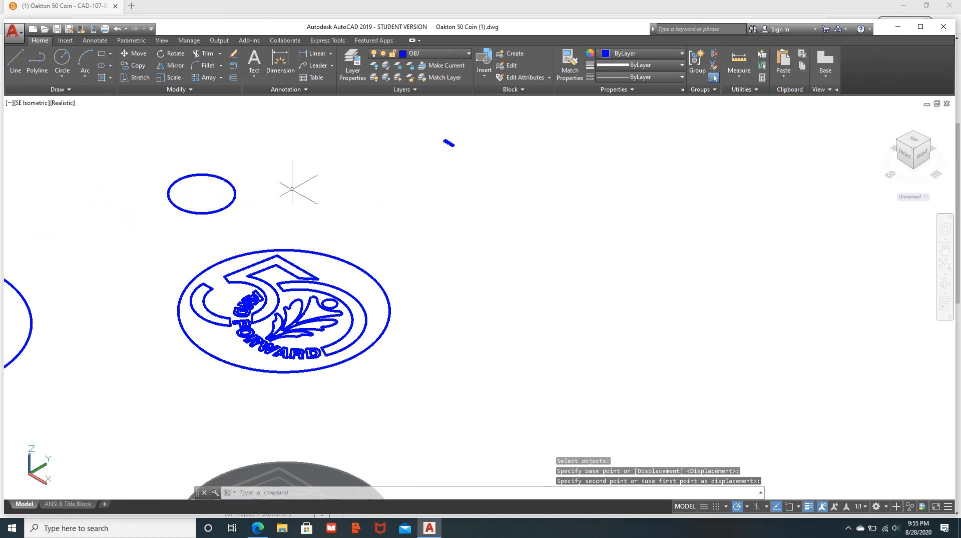
Step: Save the drawing under the new name JC-Oakton 50 Coin (1) in the Downloads folder as an AutoCAD 2018 drawing
{"action": "scroll", "coordinate": [291, 186], "scroll_direction": "down", "scroll_amount": 2}
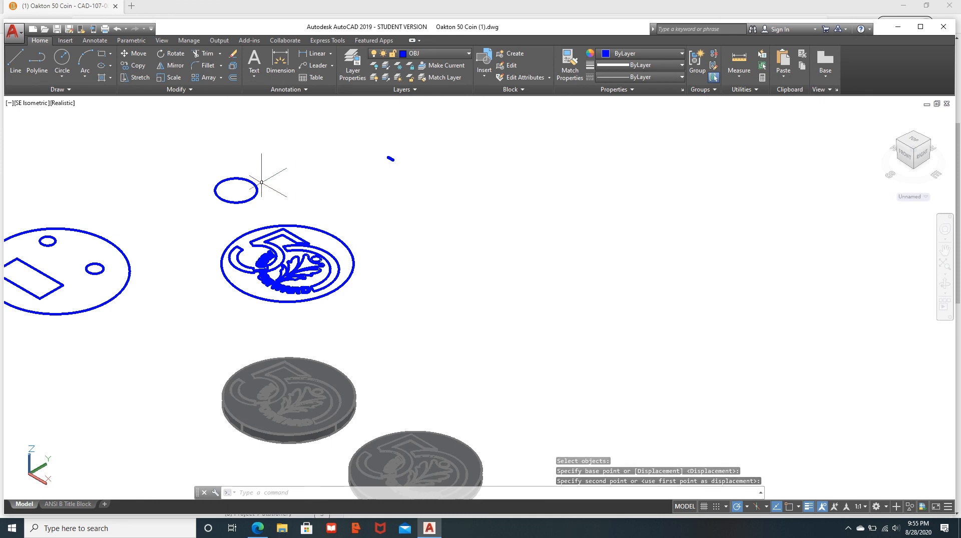
{"action": "middle_click_drag", "start_coordinate": [226, 216], "coordinate": [317, 215]}
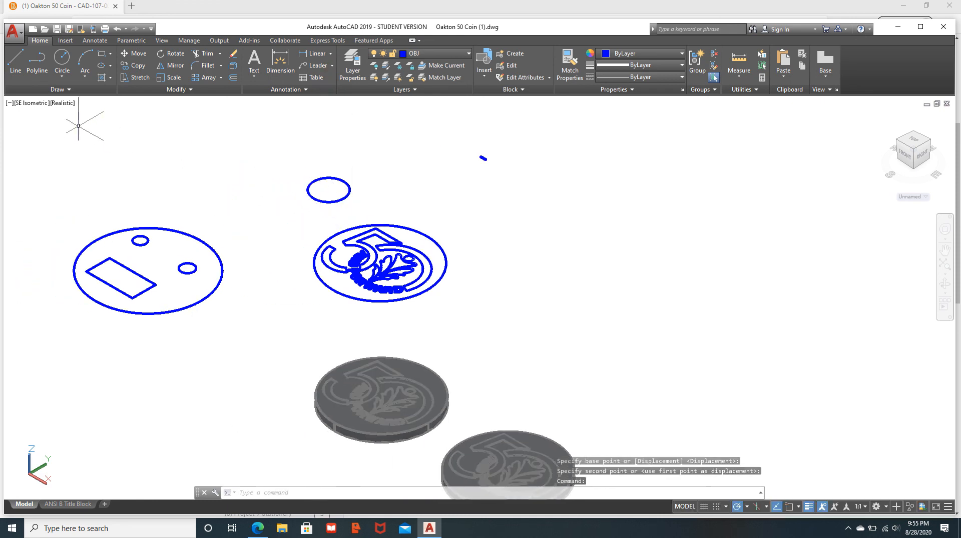
{"action": "left_click", "coordinate": [15, 36]}
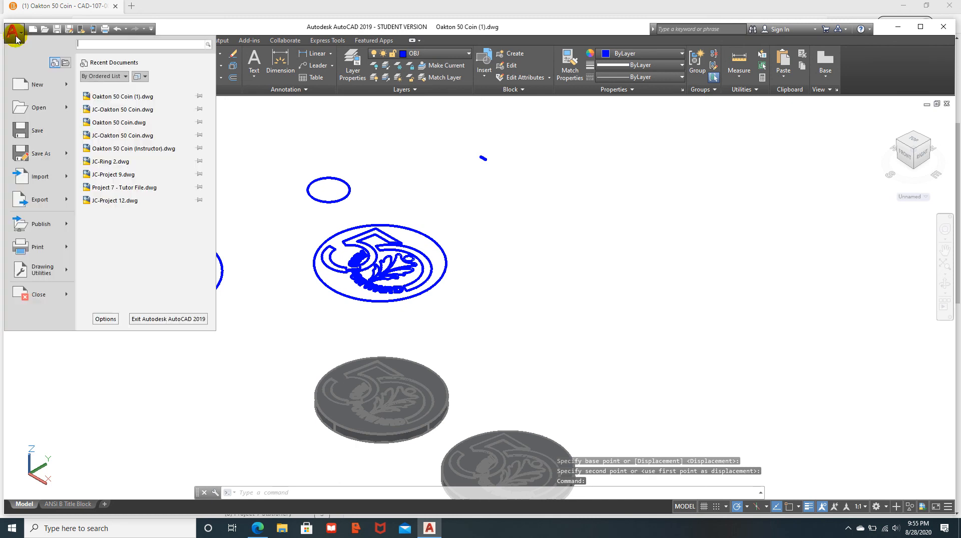
{"action": "left_click", "coordinate": [40, 155]}
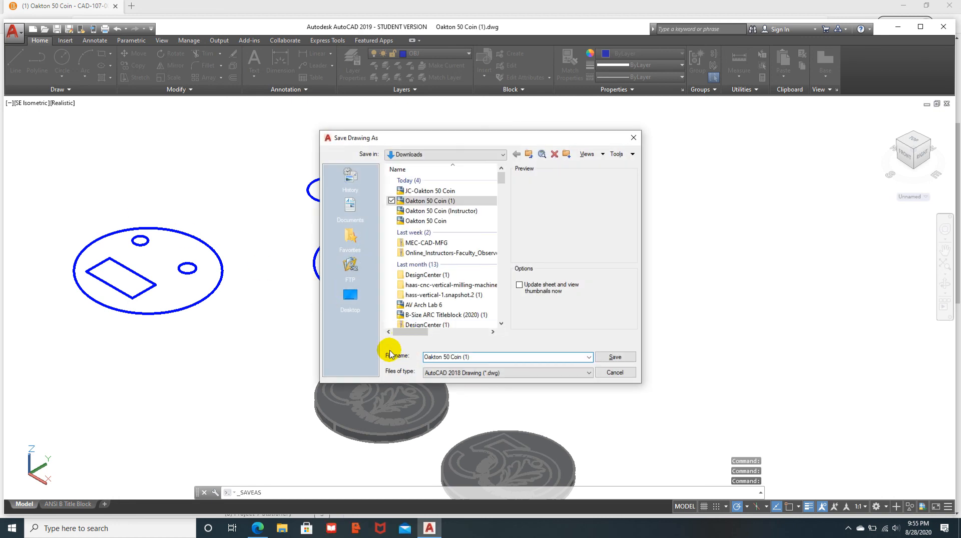
{"action": "type", "text": "JC-"}
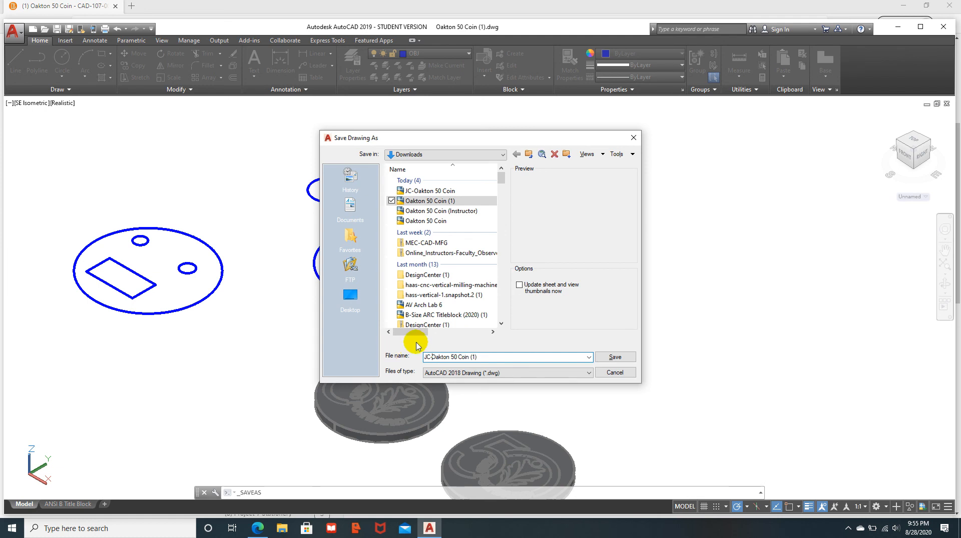
{"action": "left_click", "coordinate": [617, 359]}
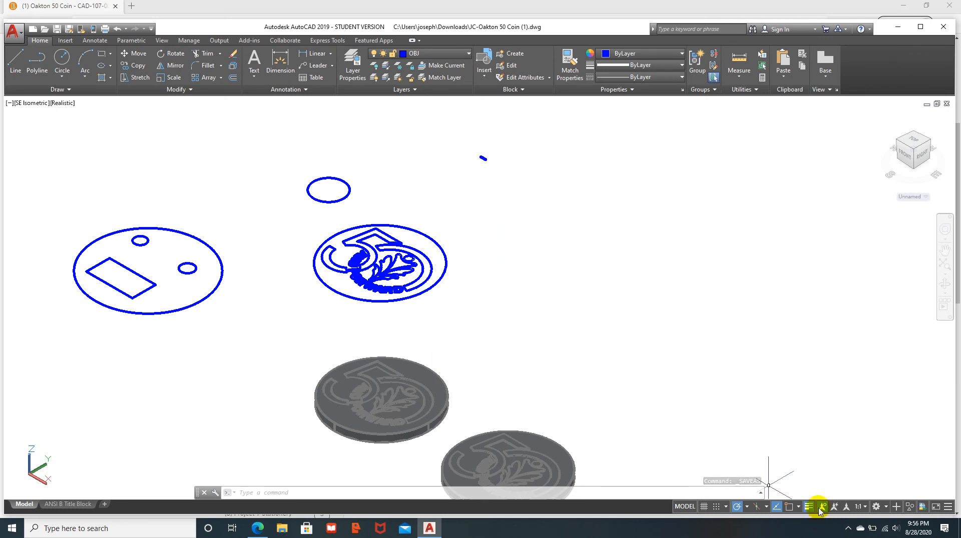
{"action": "left_click", "coordinate": [848, 529]}
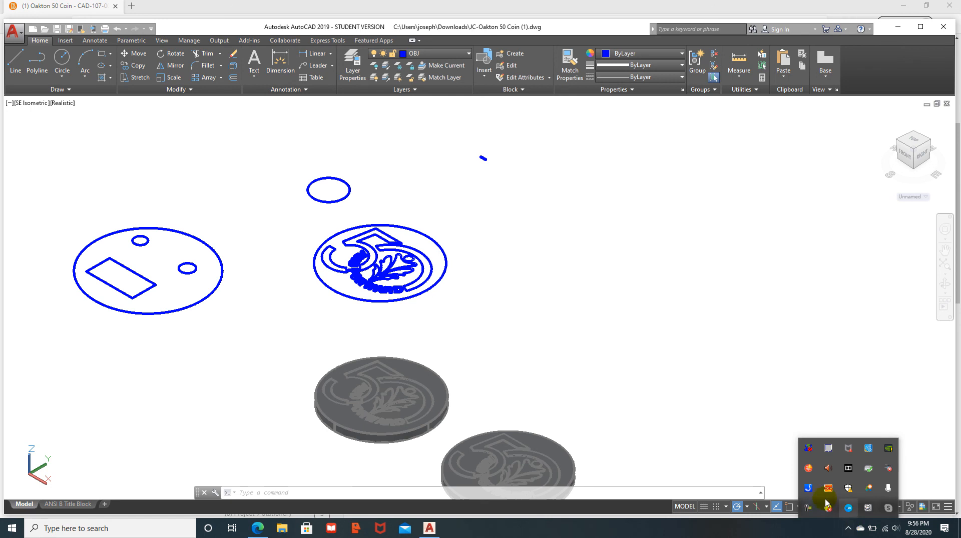